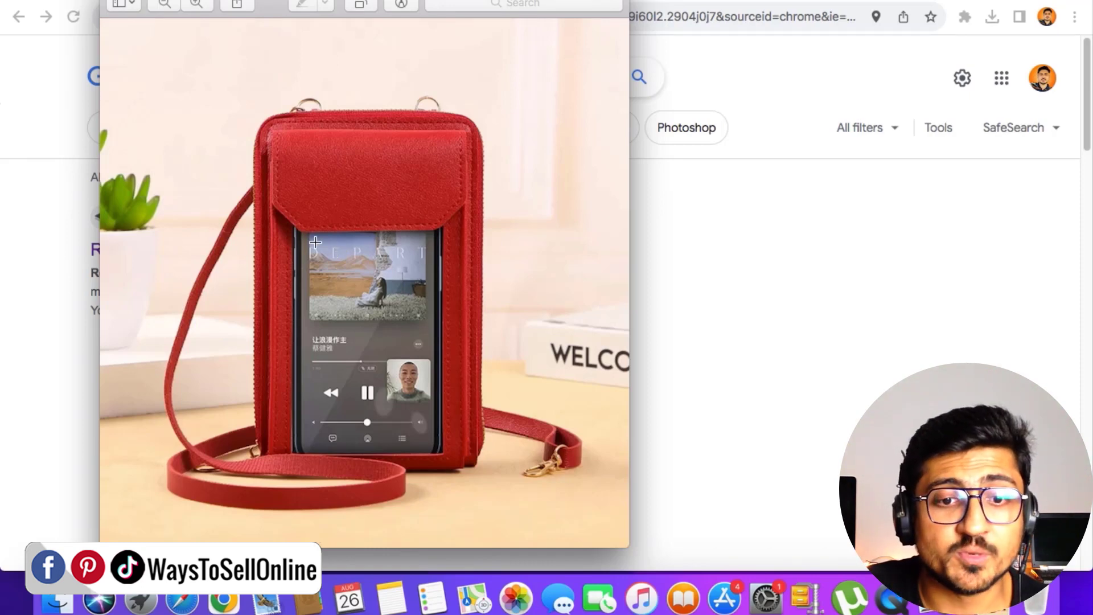
# - Examine the red mobile bag image's stitching and edge detail up close, and close the image viewer
pyautogui.scroll(10, 260, 201)
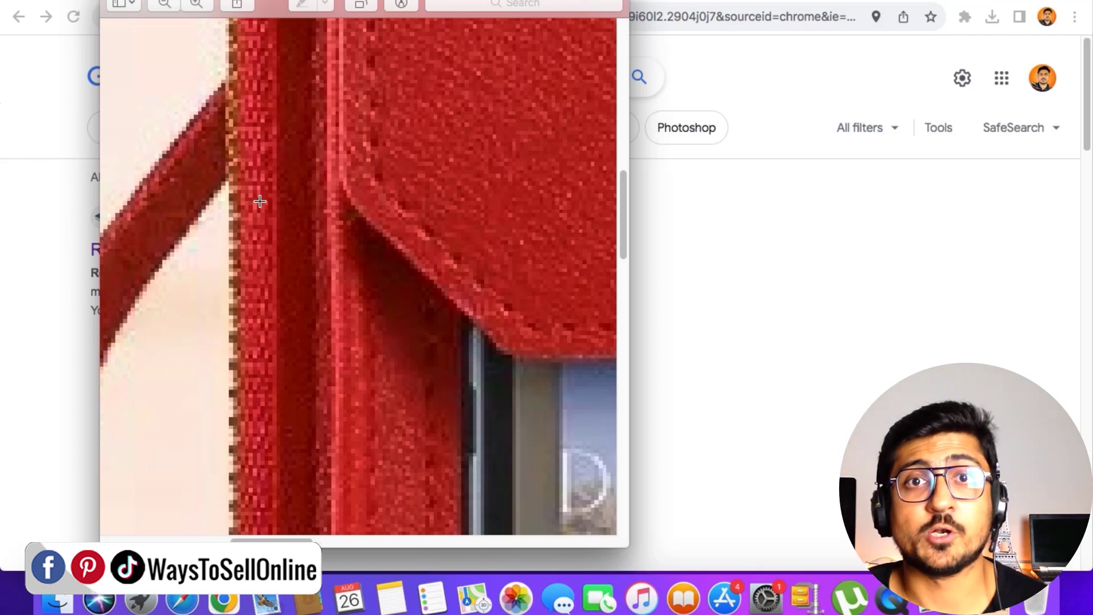
pyautogui.scroll(-1, 260, 202)
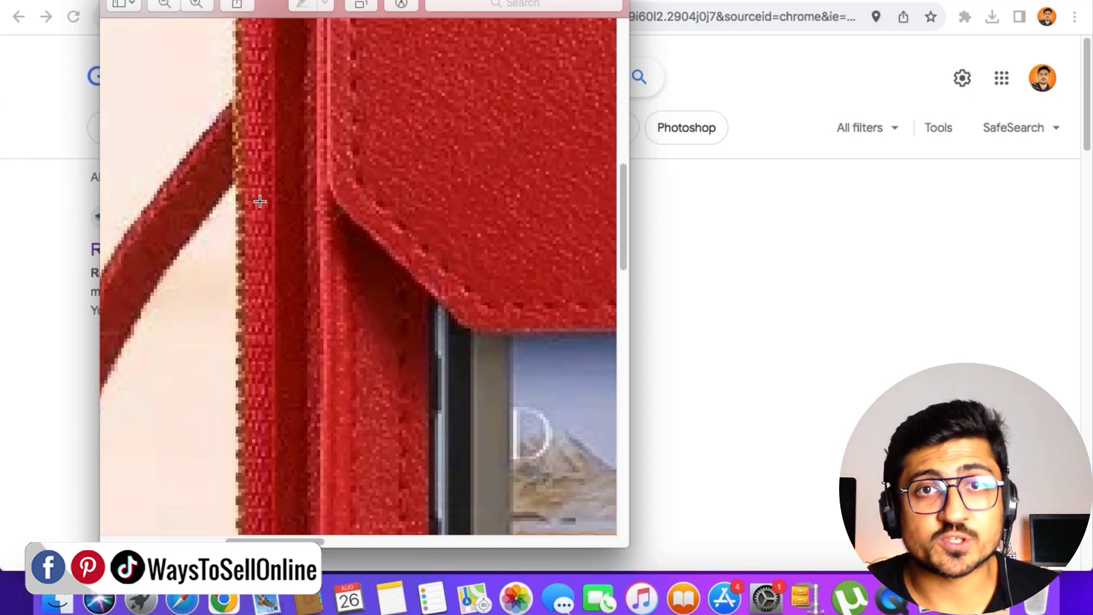
pyautogui.scroll(-6, 259, 202)
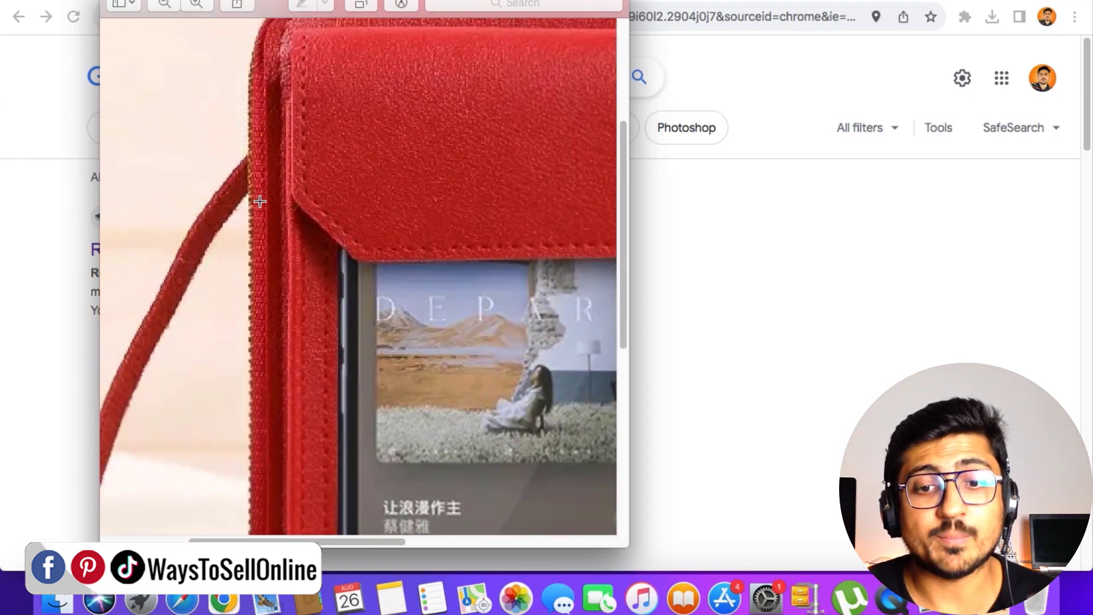
pyautogui.scroll(-3, 260, 201)
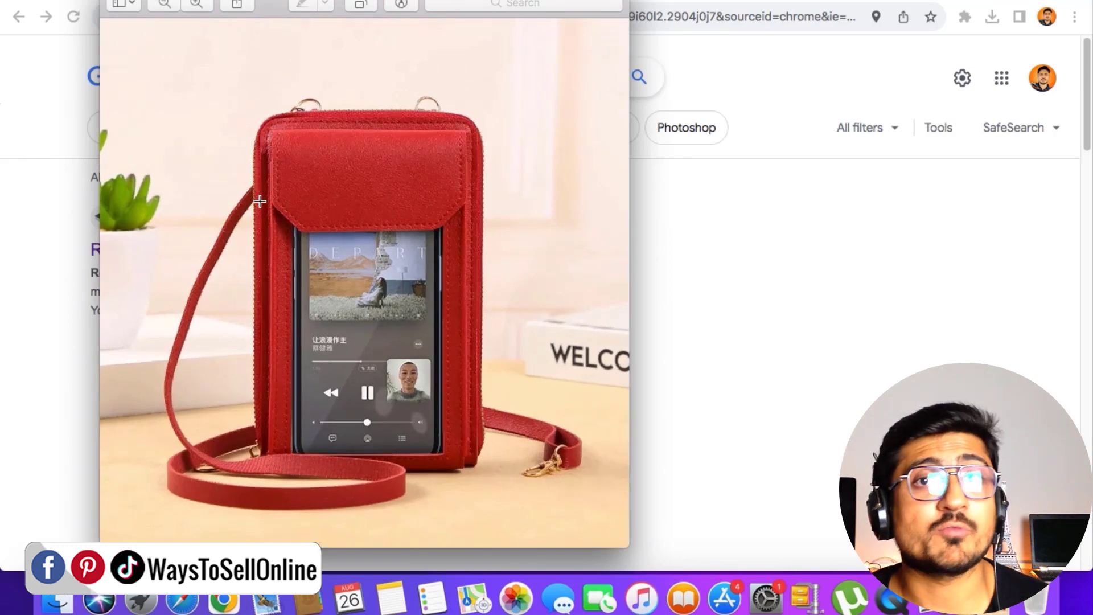
pyautogui.scroll(-5, 260, 201)
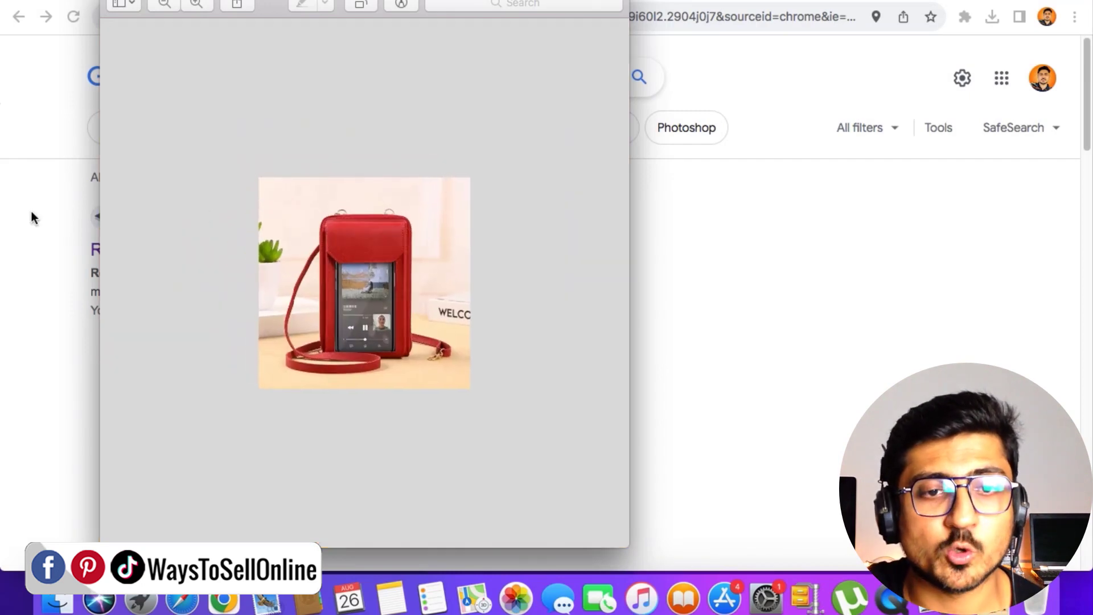
pyautogui.press('super+q')
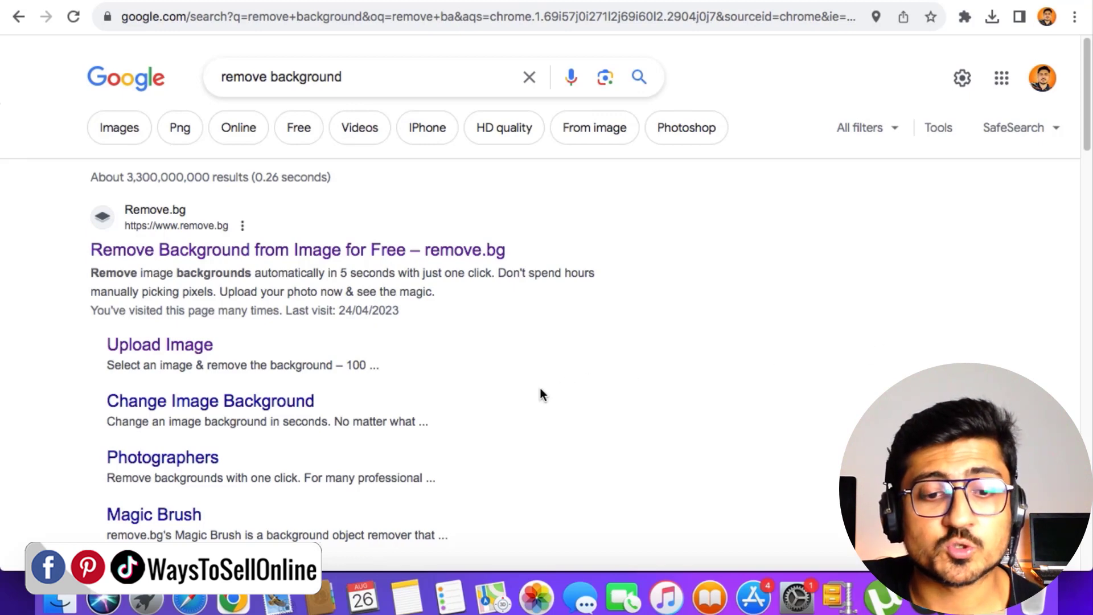
# - Open Adobe Express's free image background remover from the search results and go to its photo upload page
pyautogui.scroll(-5, 538, 390)
pyautogui.scroll(-1, 458, 378)
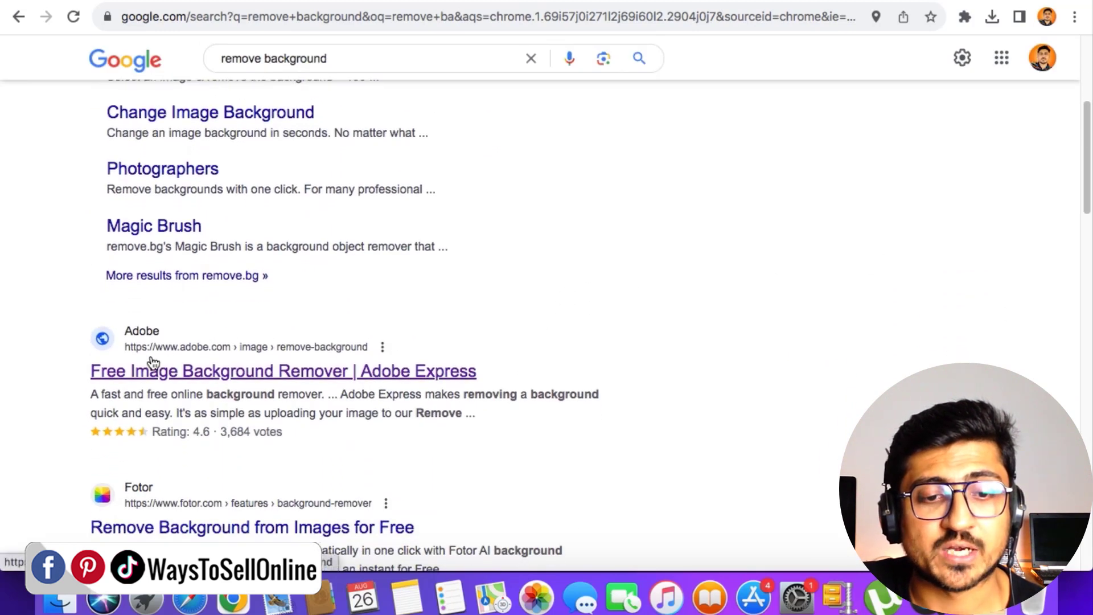
pyautogui.click(311, 370)
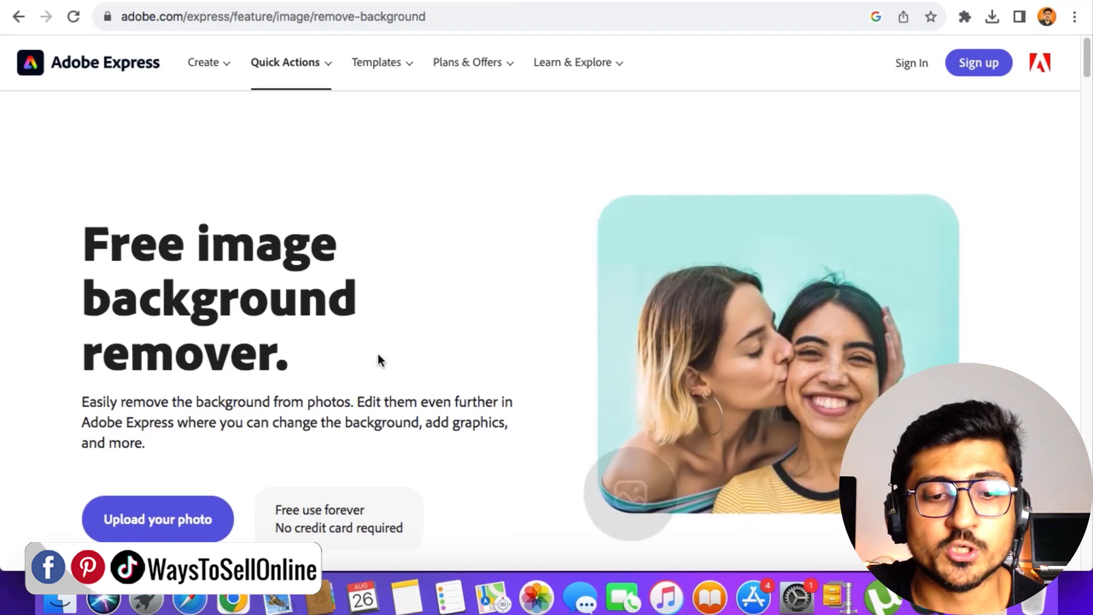
pyautogui.scroll(-2, 377, 354)
pyautogui.click(138, 485)
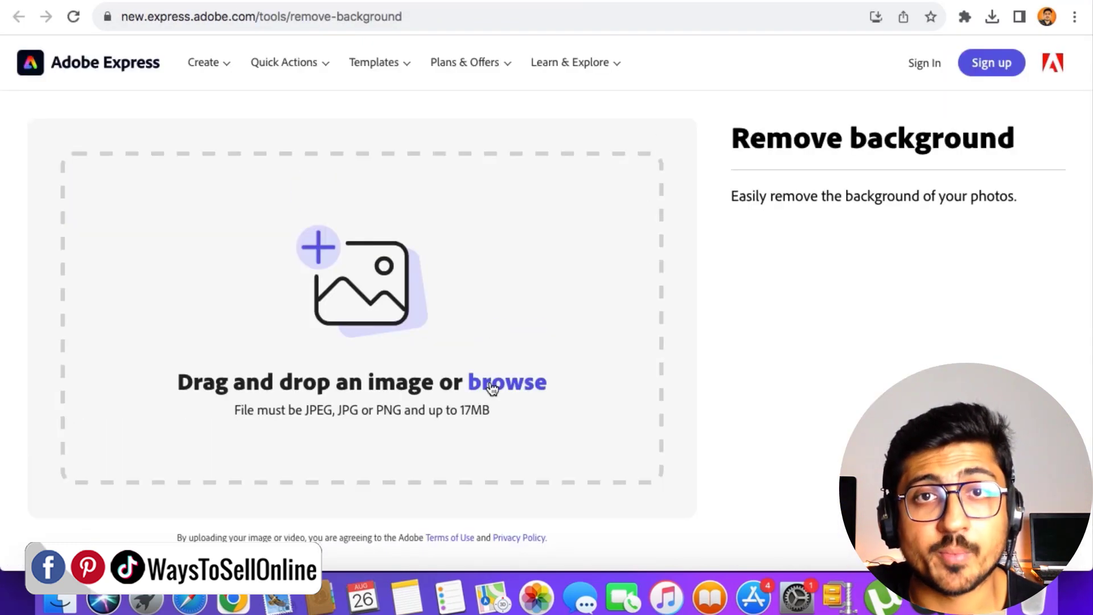
# - Upload Red Mobile Bag.jpeg from the Downloads folder to the background remover
pyautogui.click(508, 387)
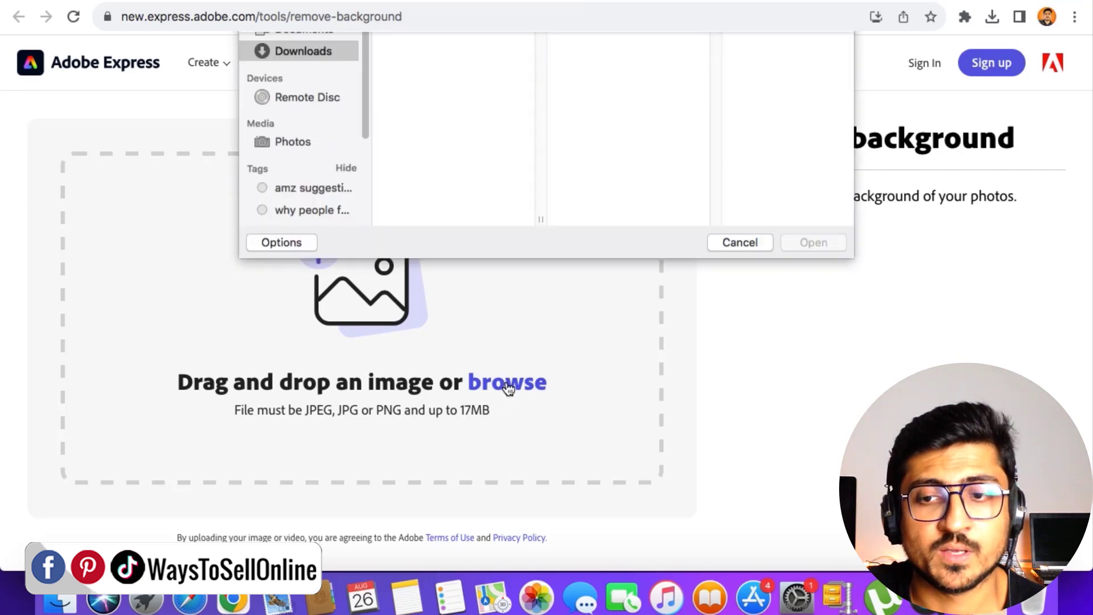
pyautogui.scroll(-10, 483, 281)
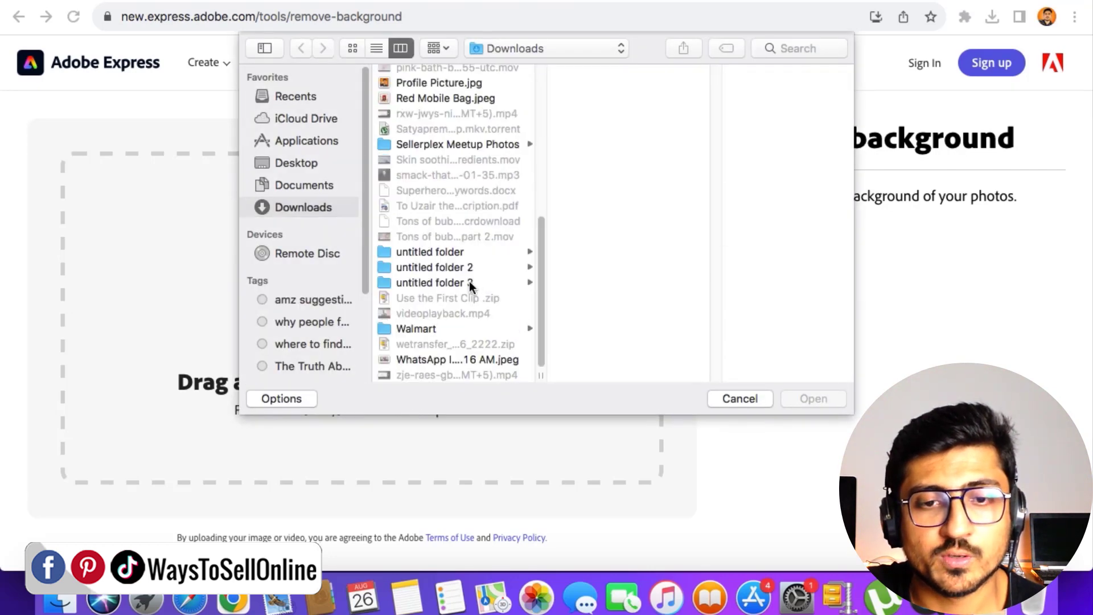
pyautogui.click(423, 98)
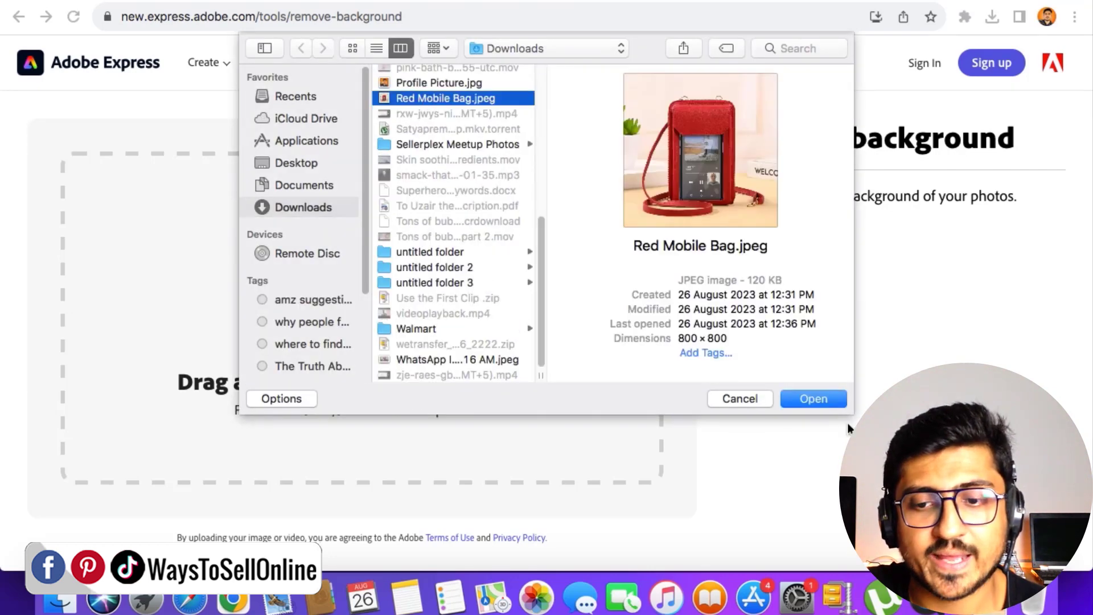
pyautogui.click(820, 400)
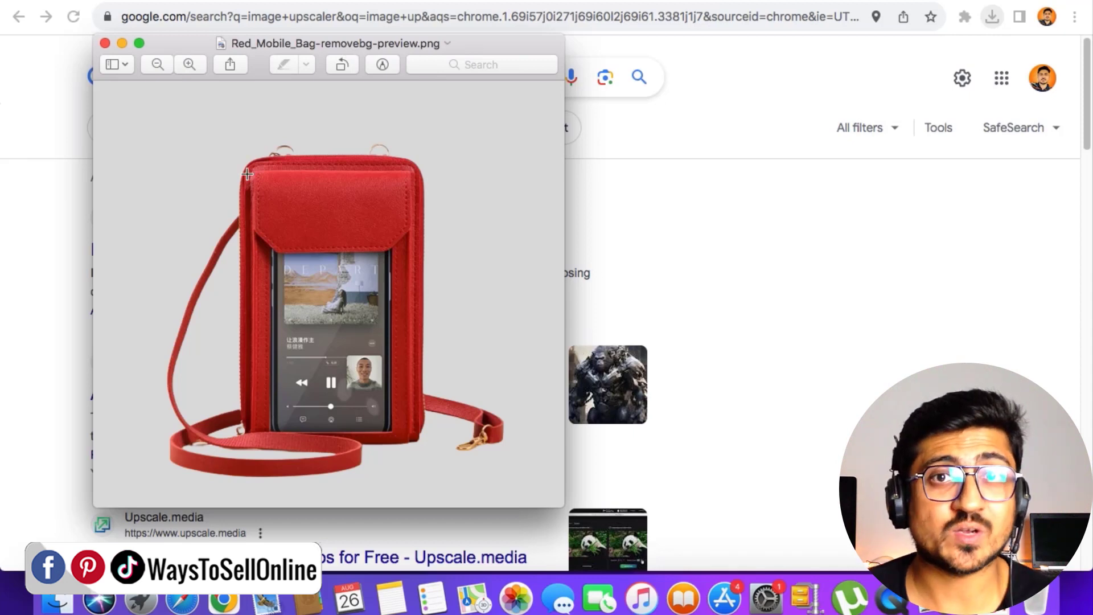
# - Inspect and close Red_Mobile_Bag-removebg-preview.png, and open the upscaling tool on imageupscaler.com from the search results
pyautogui.scroll(5, 247, 174)
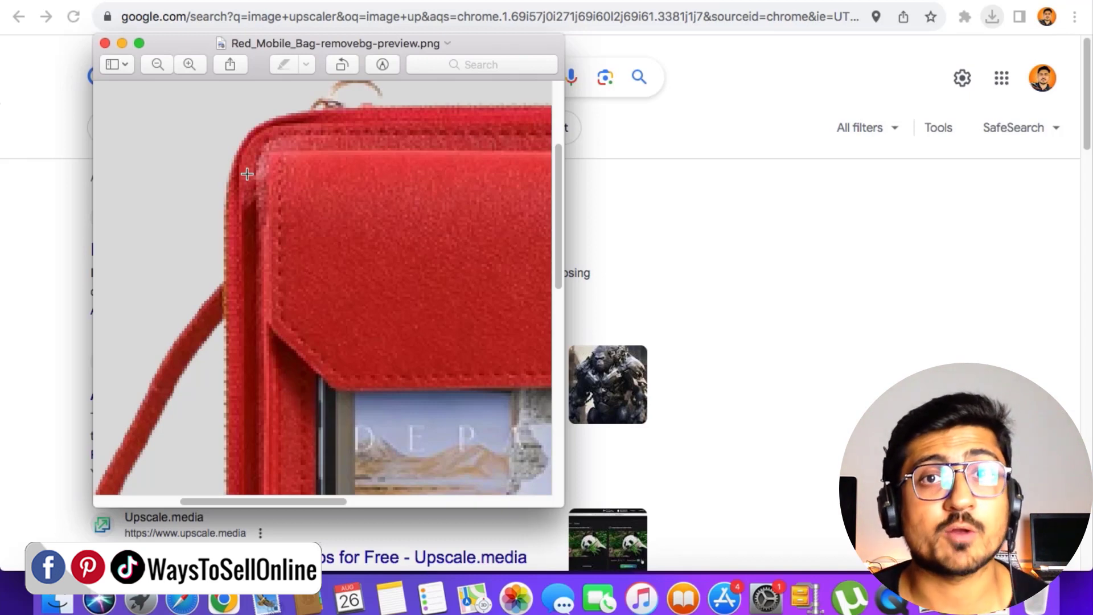
pyautogui.click(105, 44)
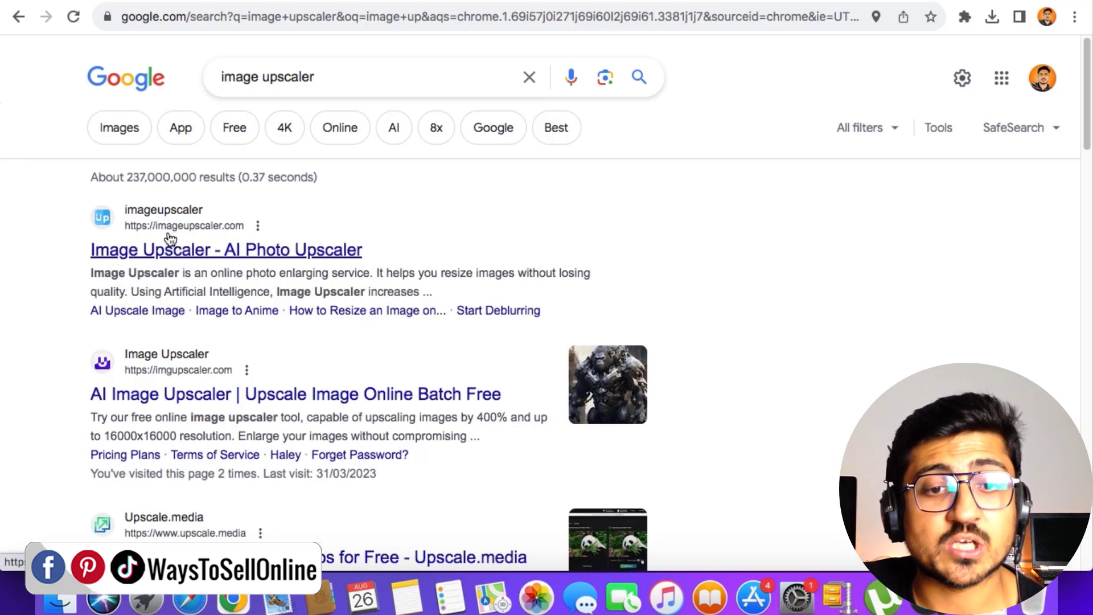
pyautogui.click(227, 252)
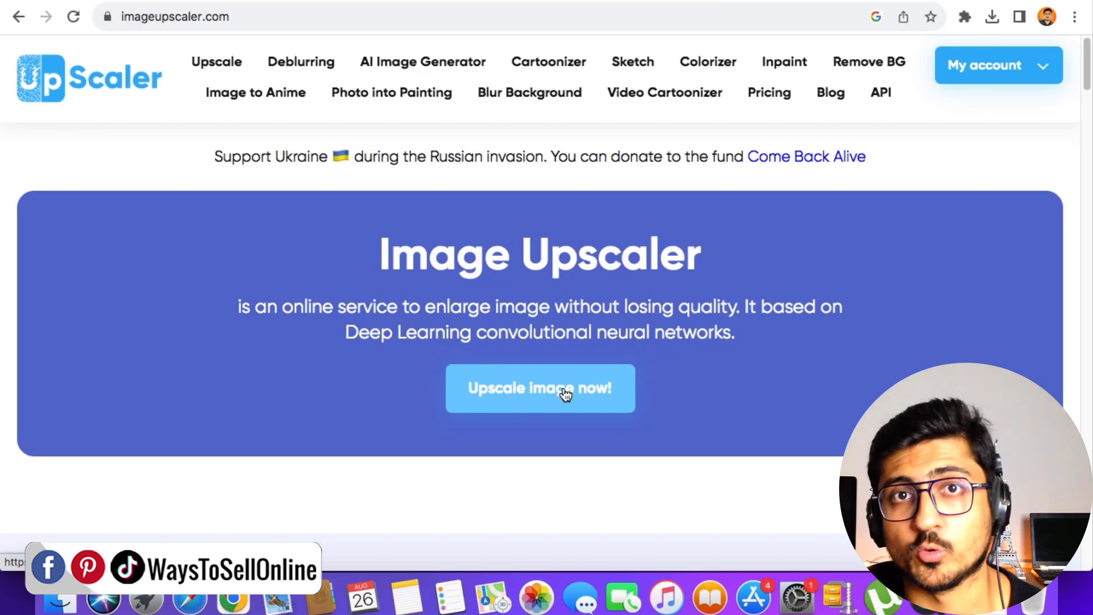
pyautogui.click(538, 405)
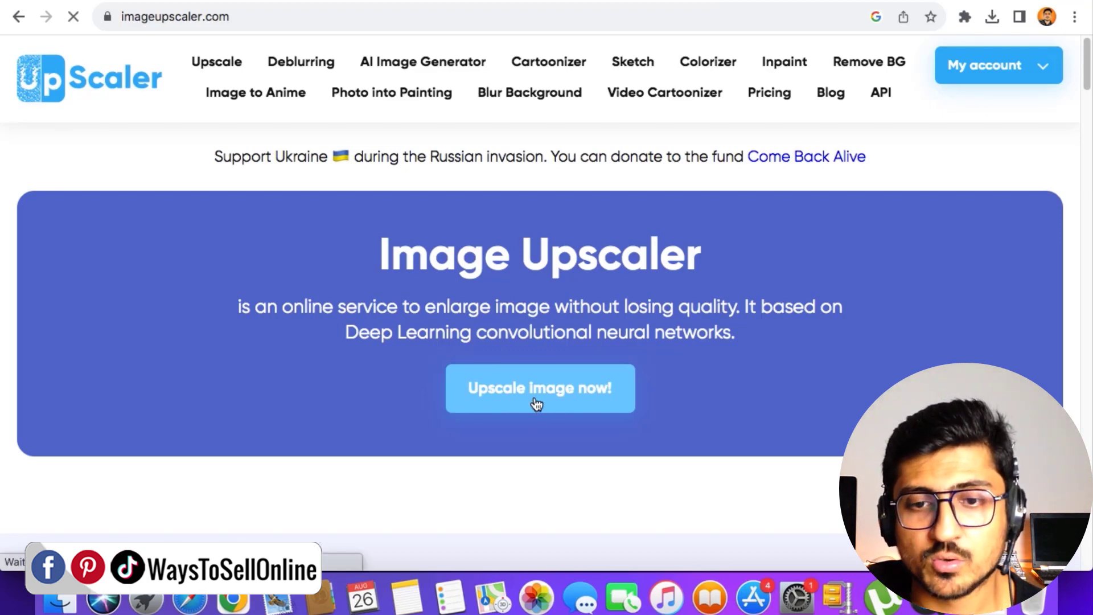
# - Upload Red_Mobile_Bag-removebg-preview.png from the Downloads folder to the AI upscaler
pyautogui.click(732, 409)
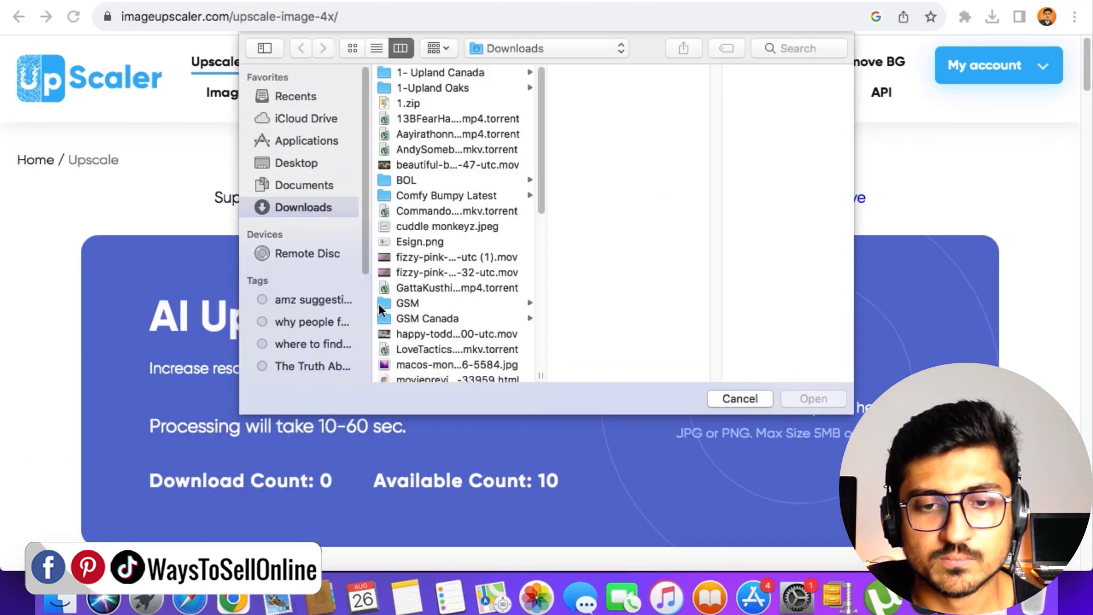
pyautogui.scroll(-10, 401, 277)
pyautogui.click(512, 104)
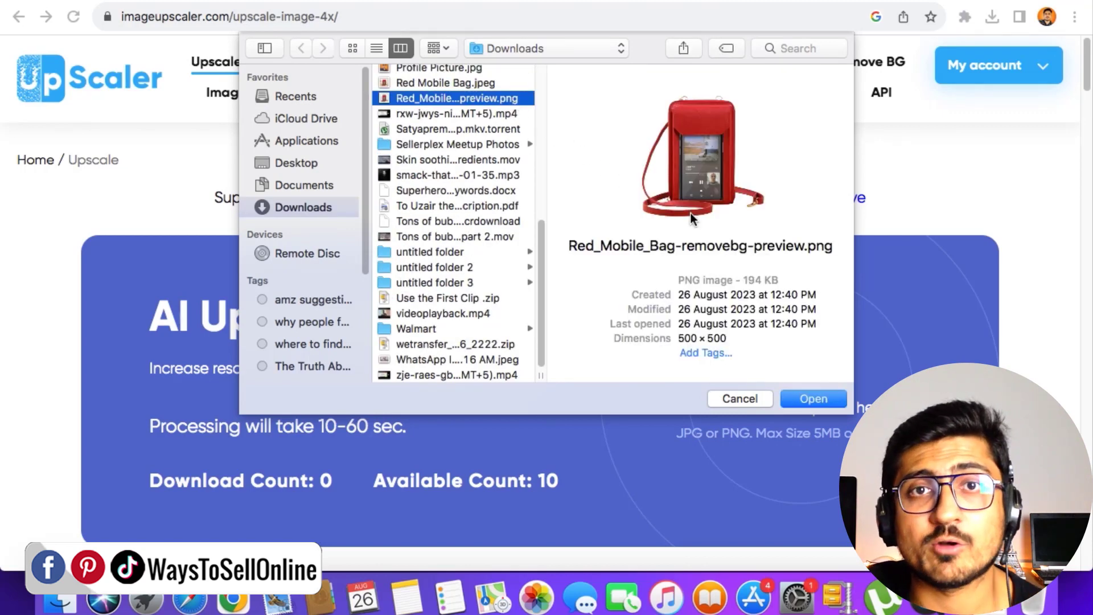
pyautogui.click(816, 399)
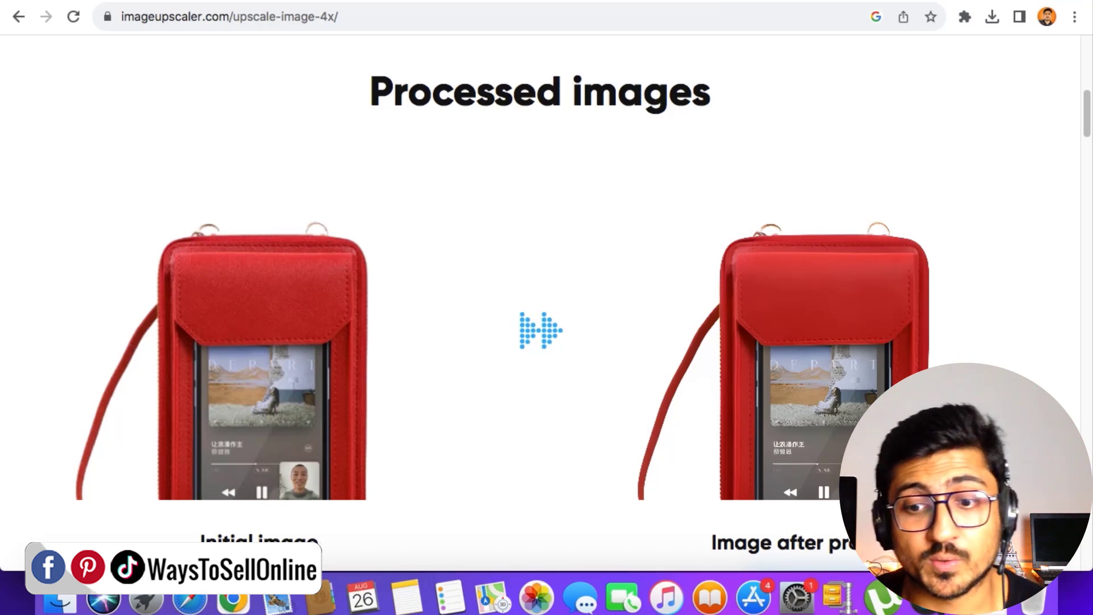
# - Compare the initial and processed bag images in close-up, and download the upscaled image
pyautogui.scroll(-3, 244, 313)
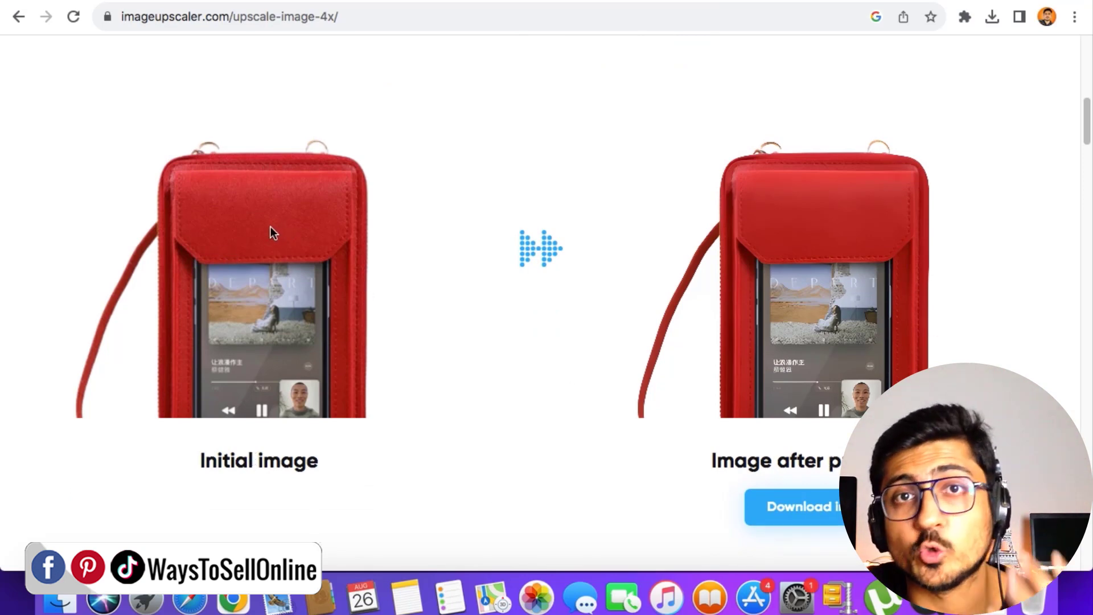
pyautogui.scroll(5, 270, 227)
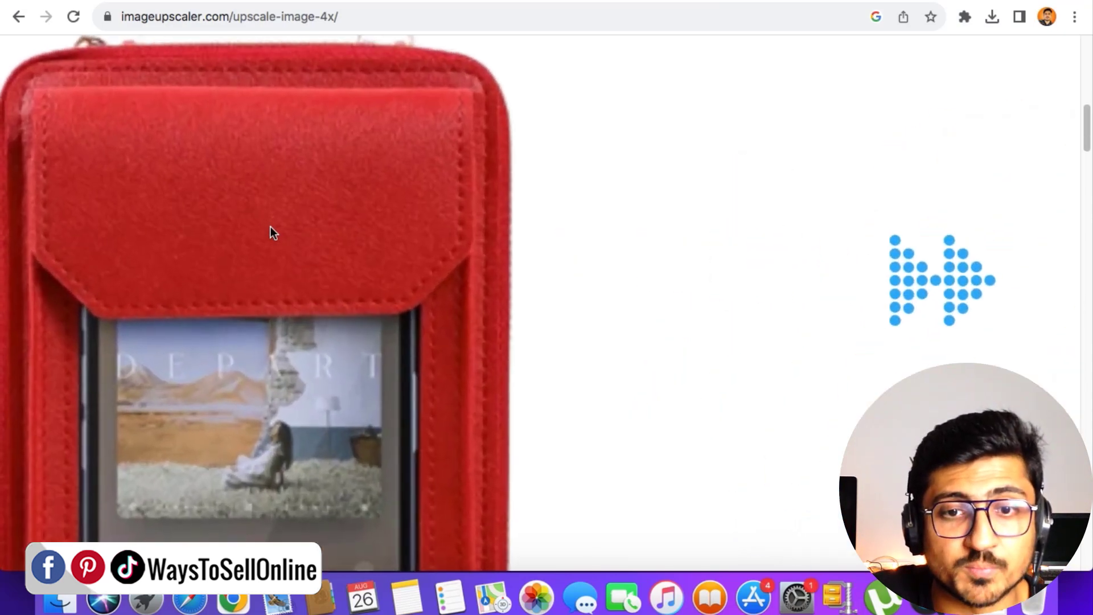
pyautogui.hscroll(5, 739, 248)
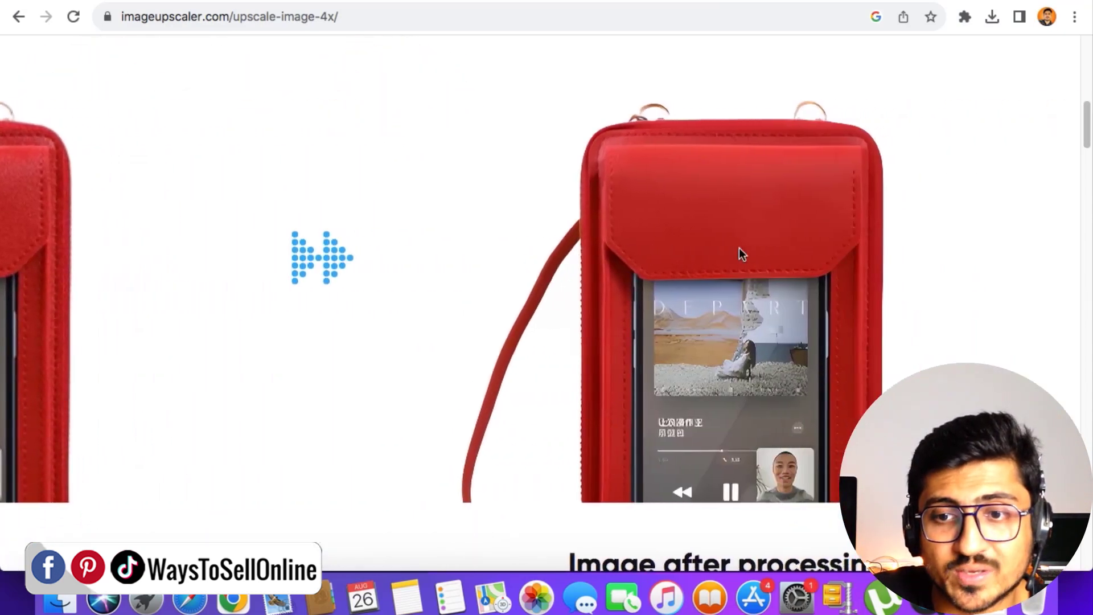
pyautogui.scroll(5, 739, 248)
pyautogui.scroll(-5, 739, 250)
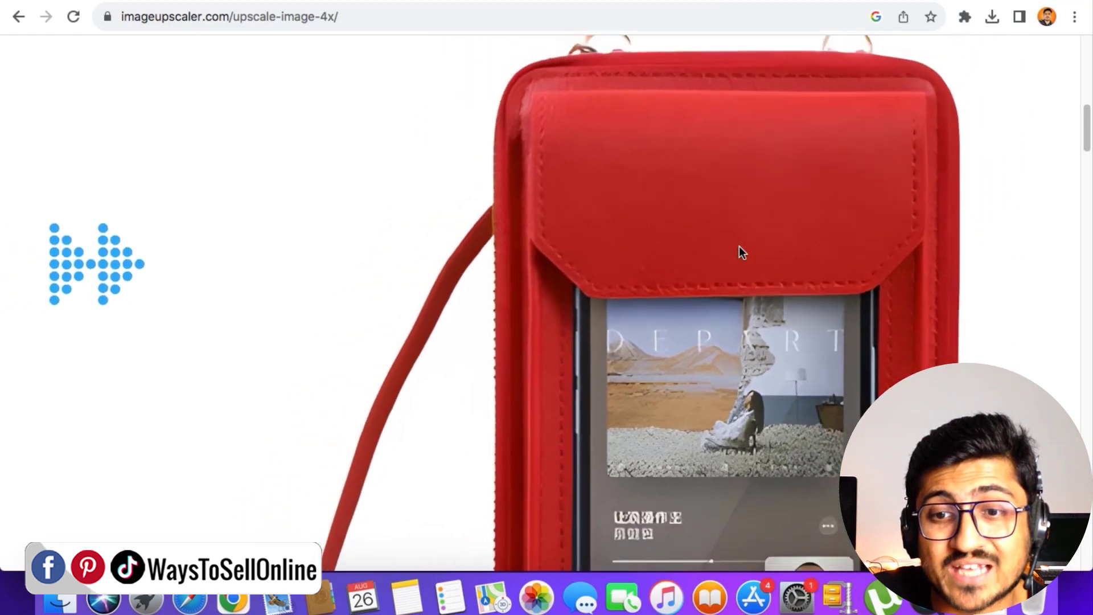
pyautogui.scroll(-3, 740, 251)
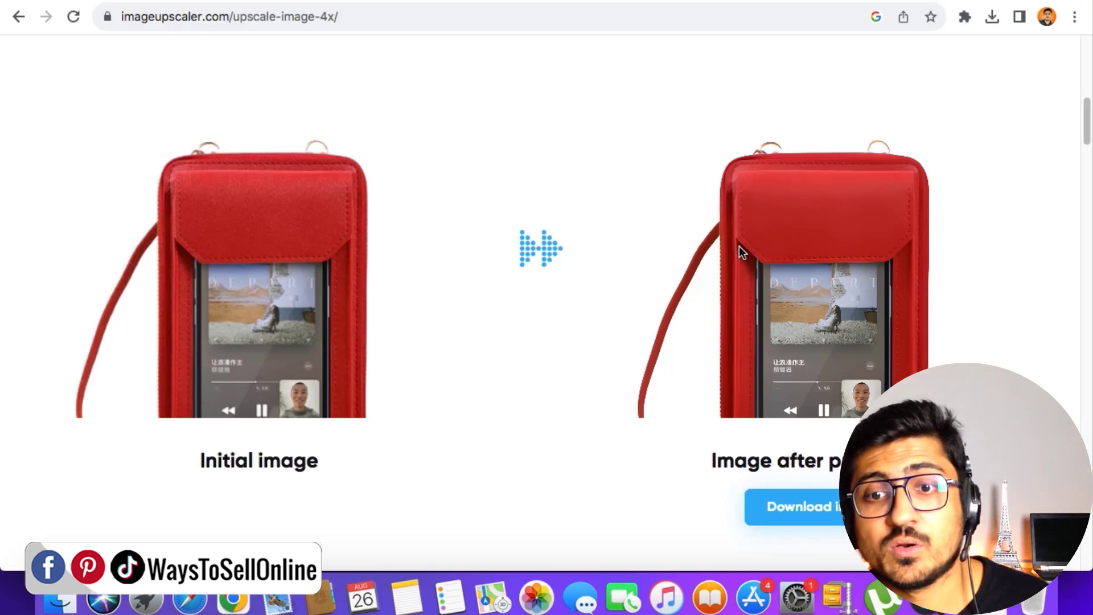
pyautogui.scroll(-2, 739, 250)
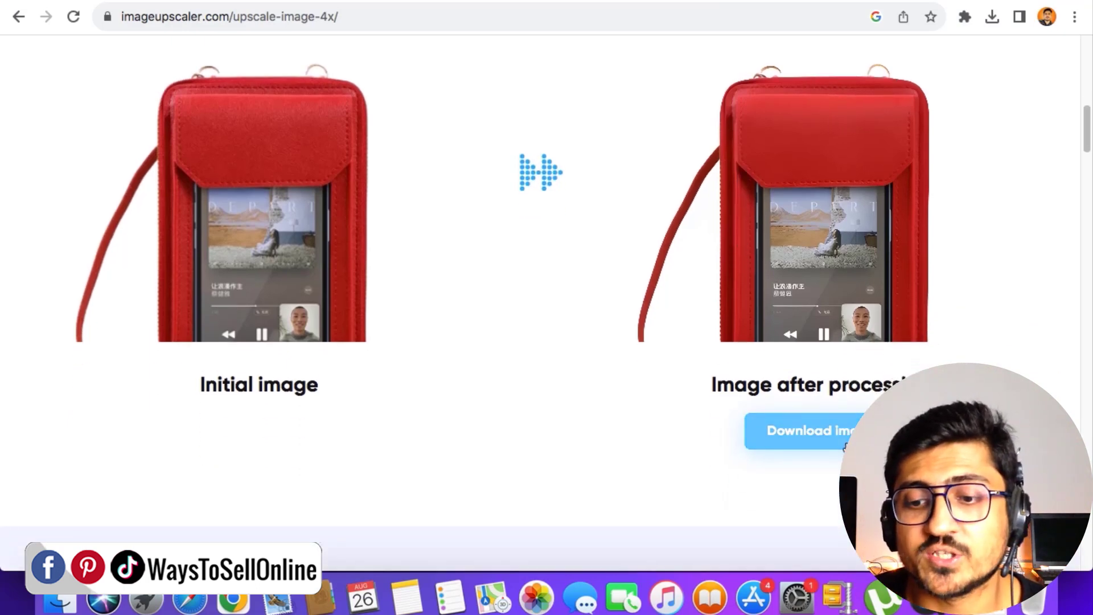
pyautogui.click(845, 444)
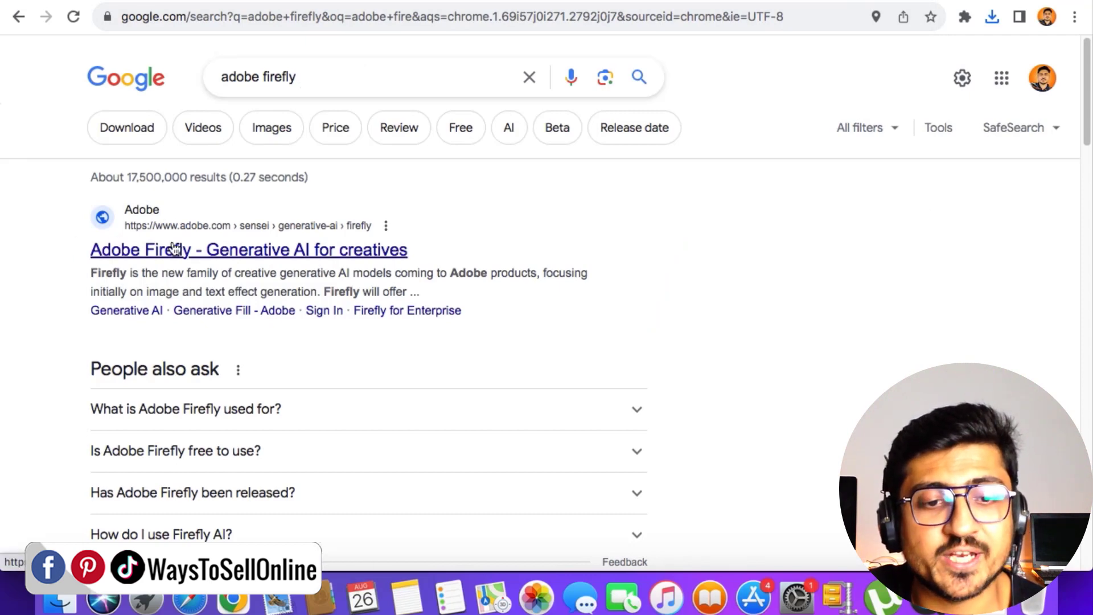
# - Open the Adobe Firefly page from the search results and review its generative tools, including Text to image and Generative fill
pyautogui.click(290, 252)
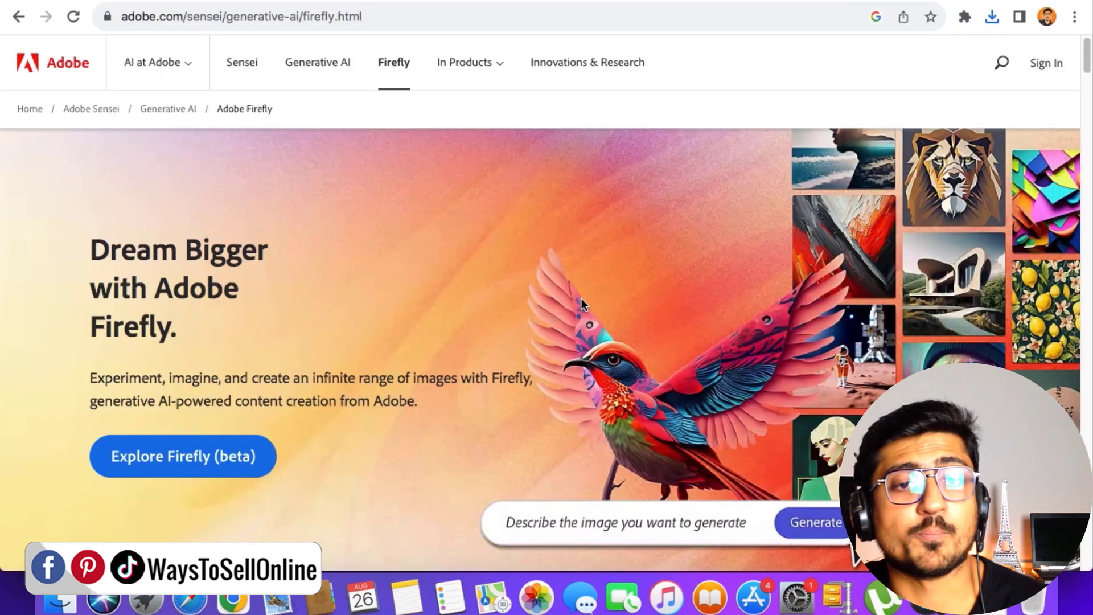
pyautogui.scroll(-10, 585, 316)
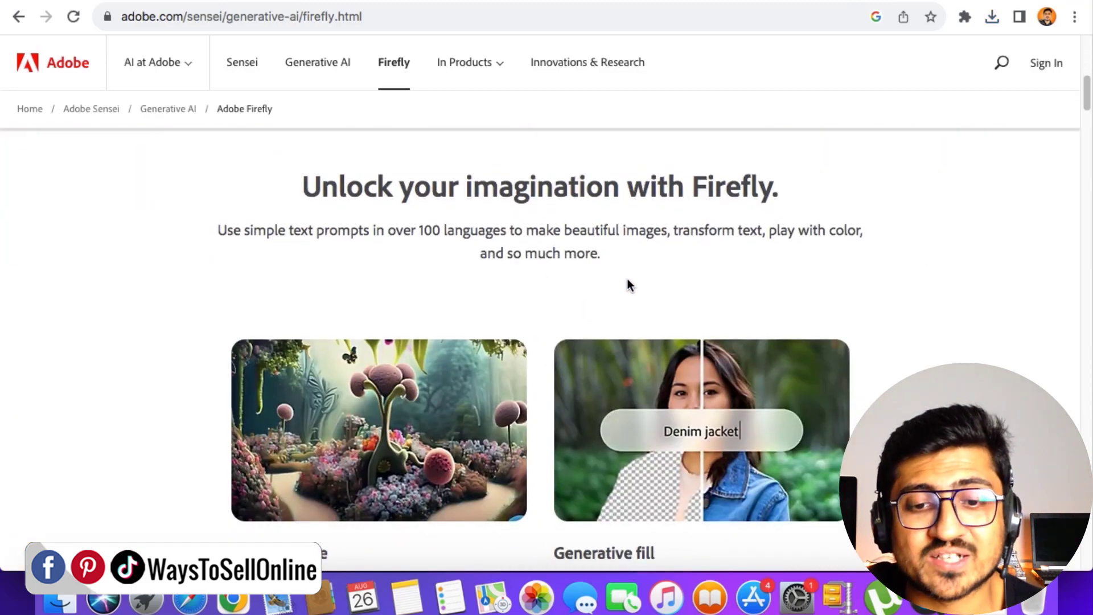
pyautogui.scroll(-8, 627, 278)
pyautogui.scroll(4, 628, 278)
pyautogui.scroll(4, 627, 279)
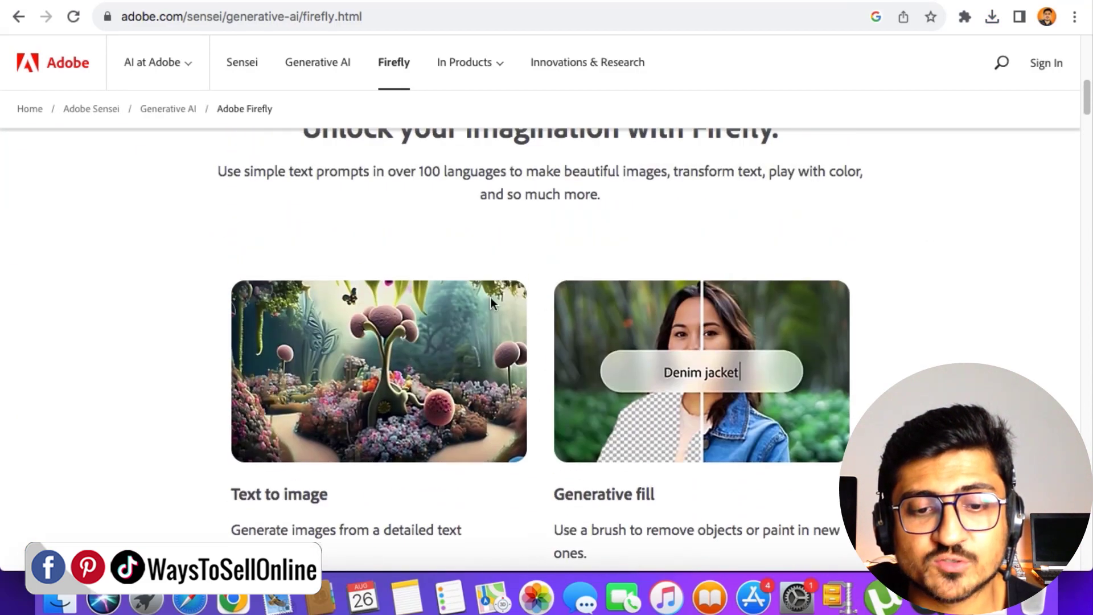
pyautogui.scroll(-2, 397, 395)
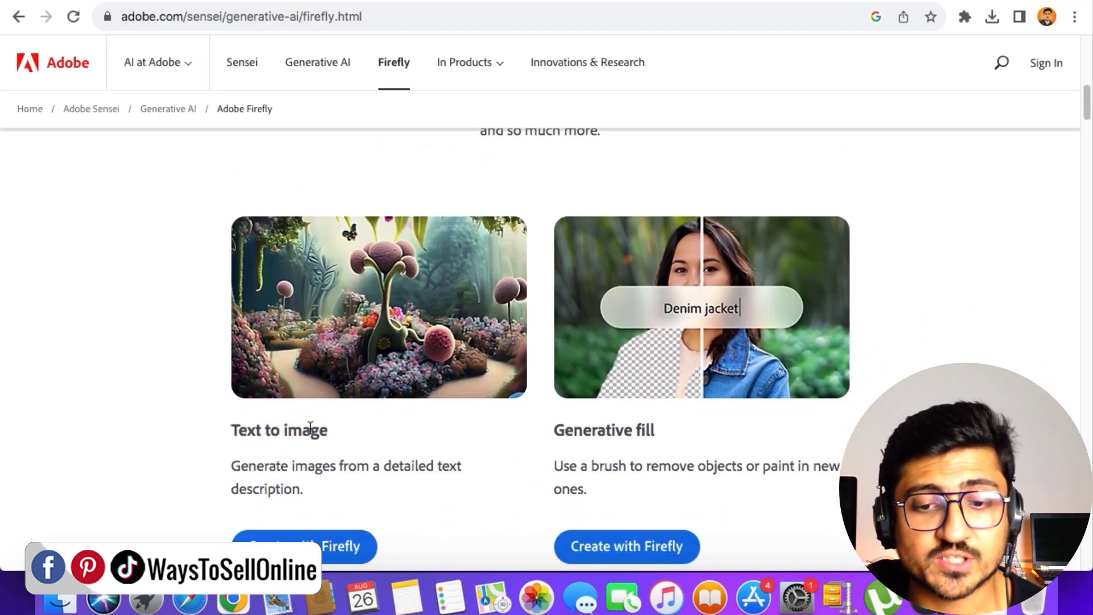
pyautogui.scroll(-5, 402, 471)
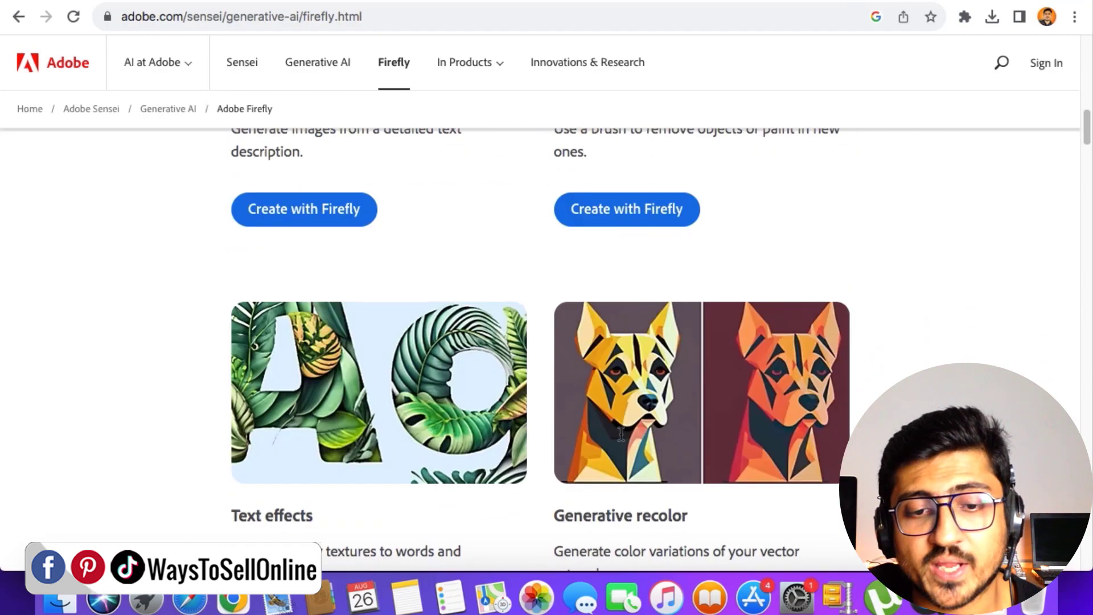
pyautogui.scroll(-1, 402, 471)
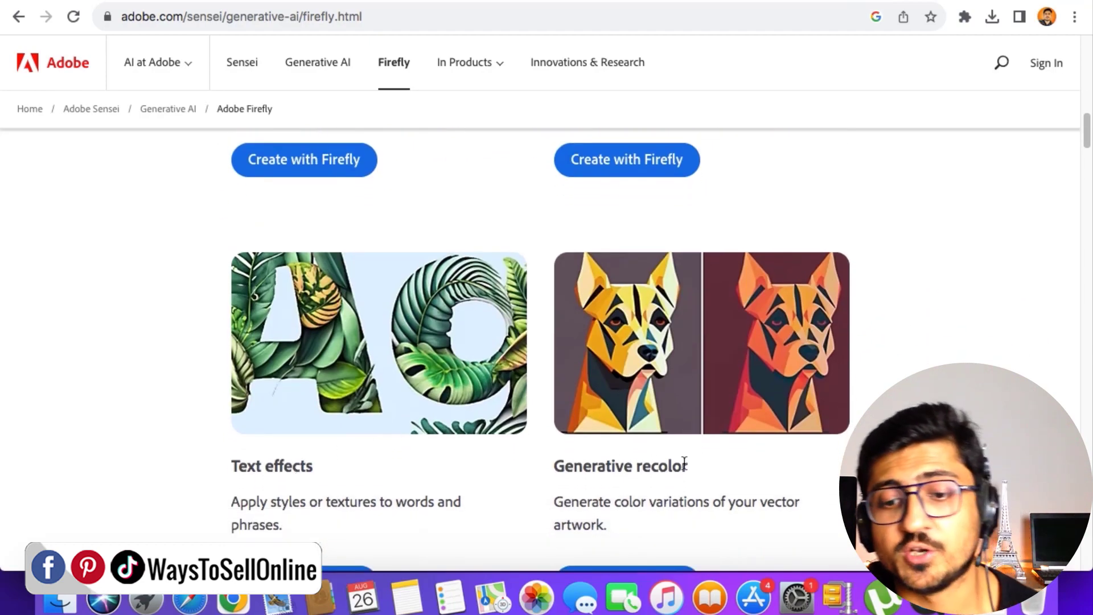
pyautogui.scroll(-10, 685, 463)
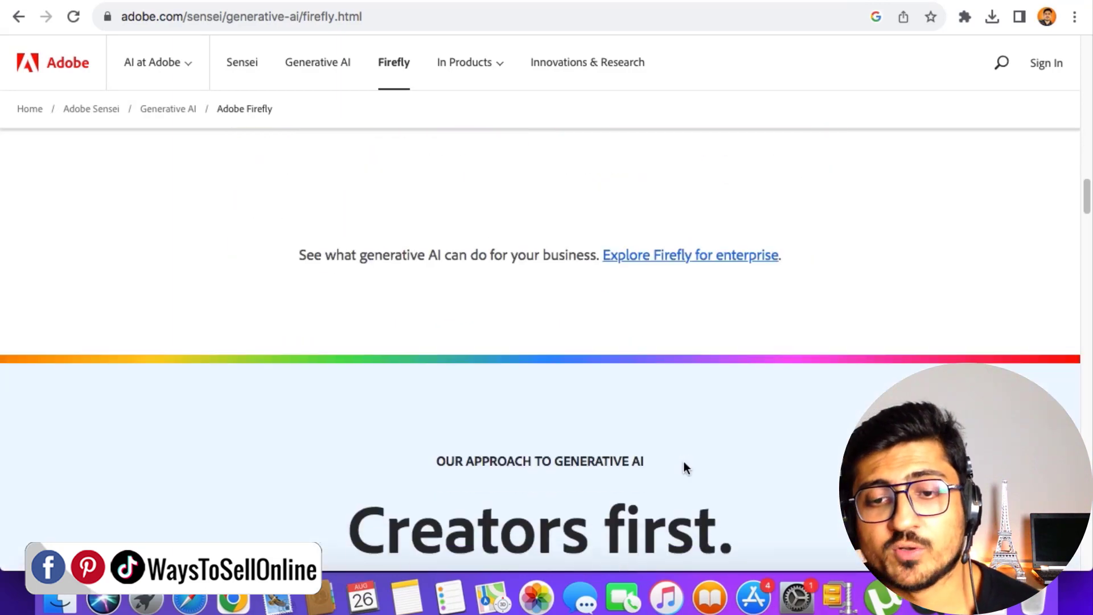
pyautogui.scroll(15, 683, 461)
pyautogui.scroll(-5, 639, 432)
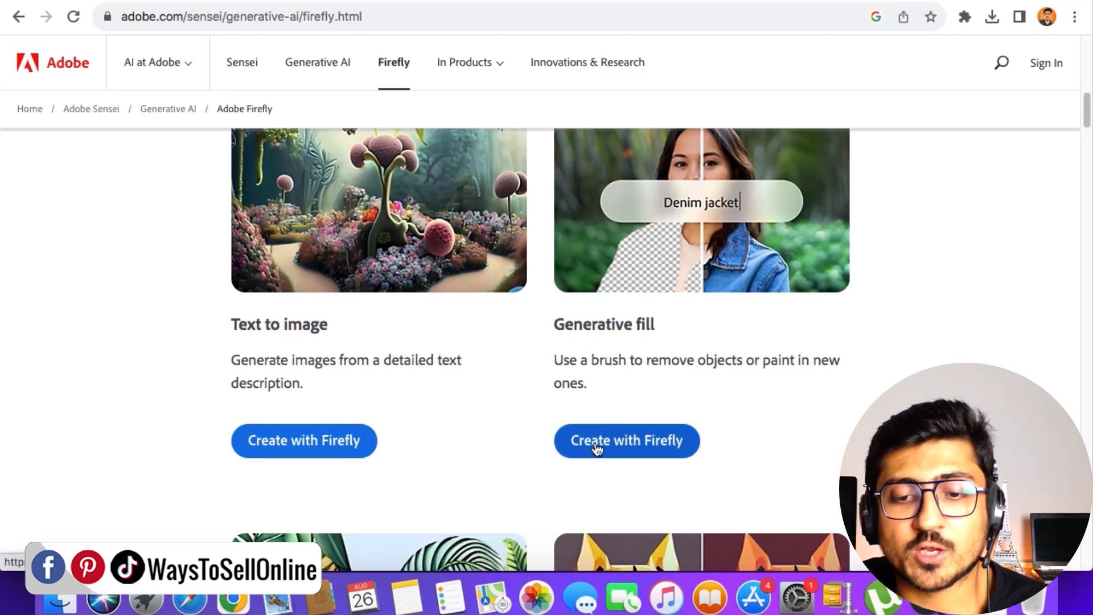
# - Upload Red_Mobile_Bag-removebg-preview_upscaled.png from Downloads to Firefly's Generative fill and select the image's background
pyautogui.click(659, 446)
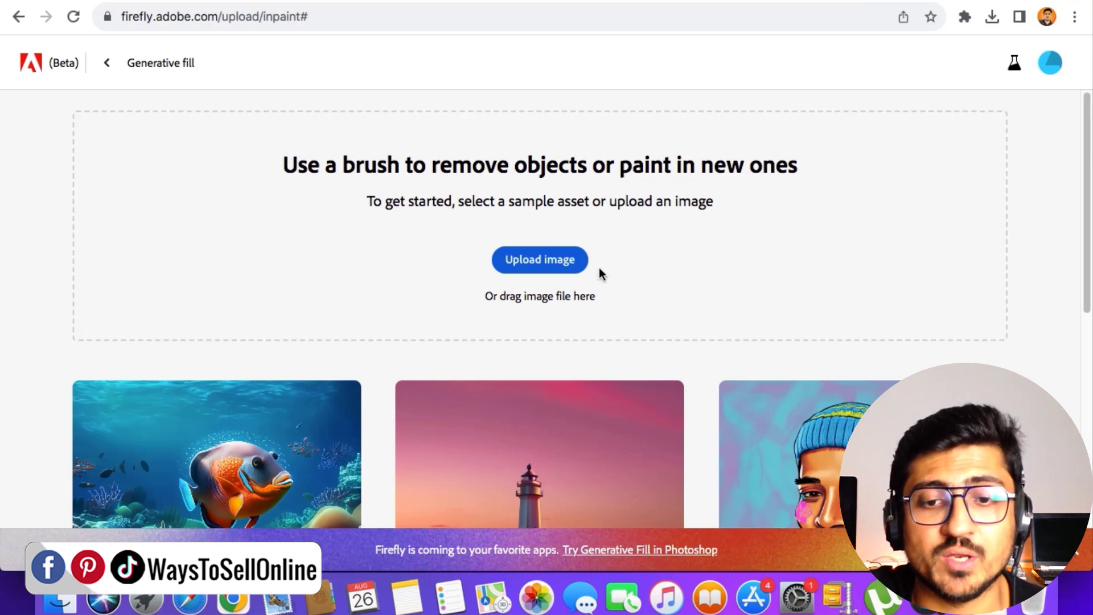
pyautogui.click(547, 263)
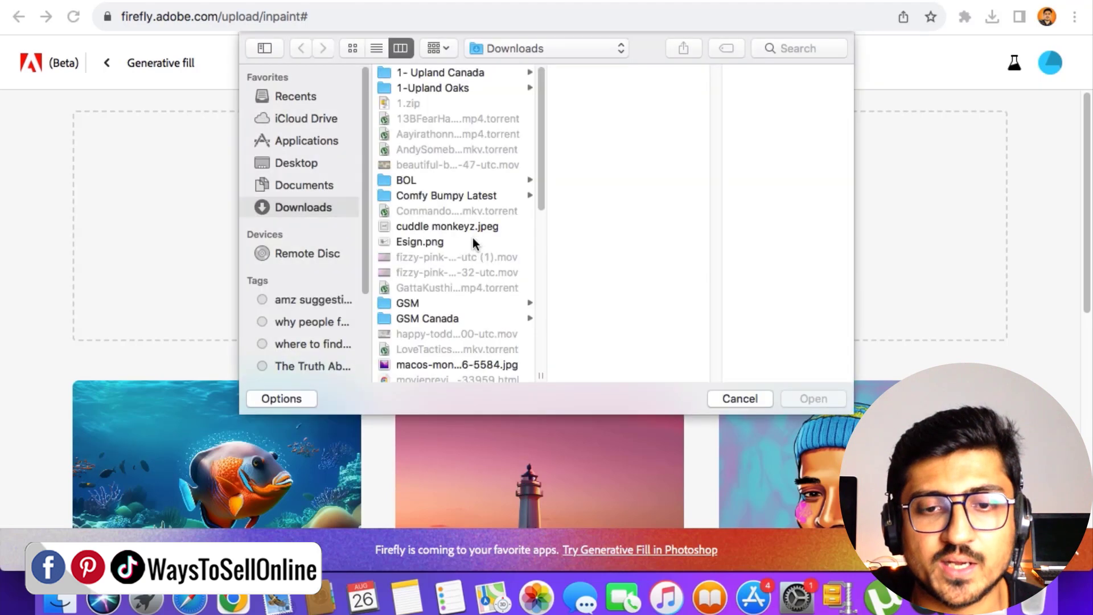
pyautogui.scroll(-10, 472, 237)
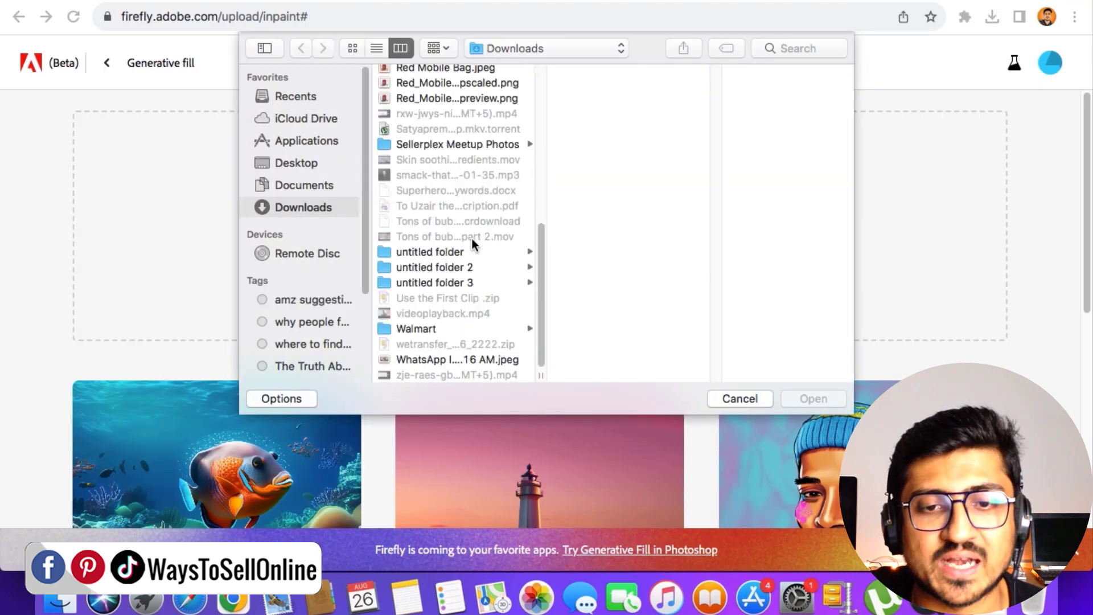
pyautogui.click(483, 83)
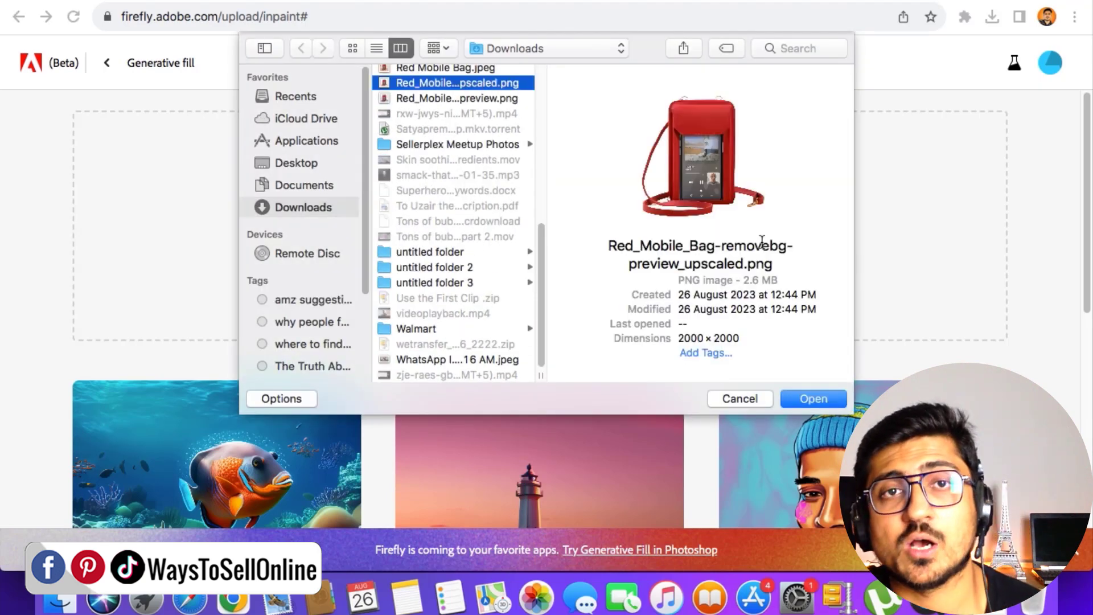
pyautogui.click(823, 400)
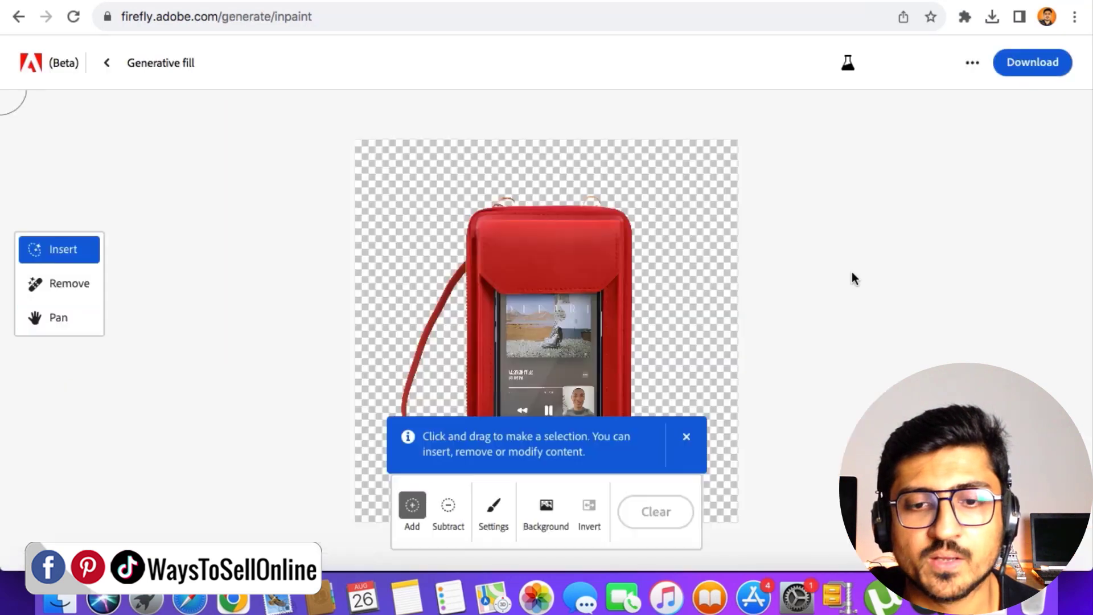
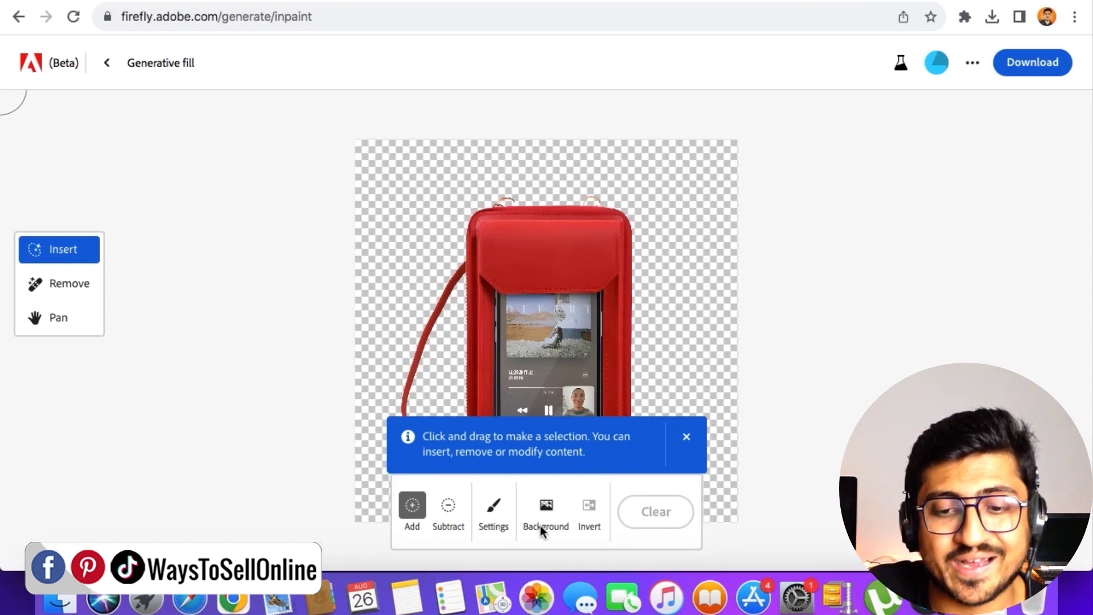
pyautogui.scroll(5, 541, 525)
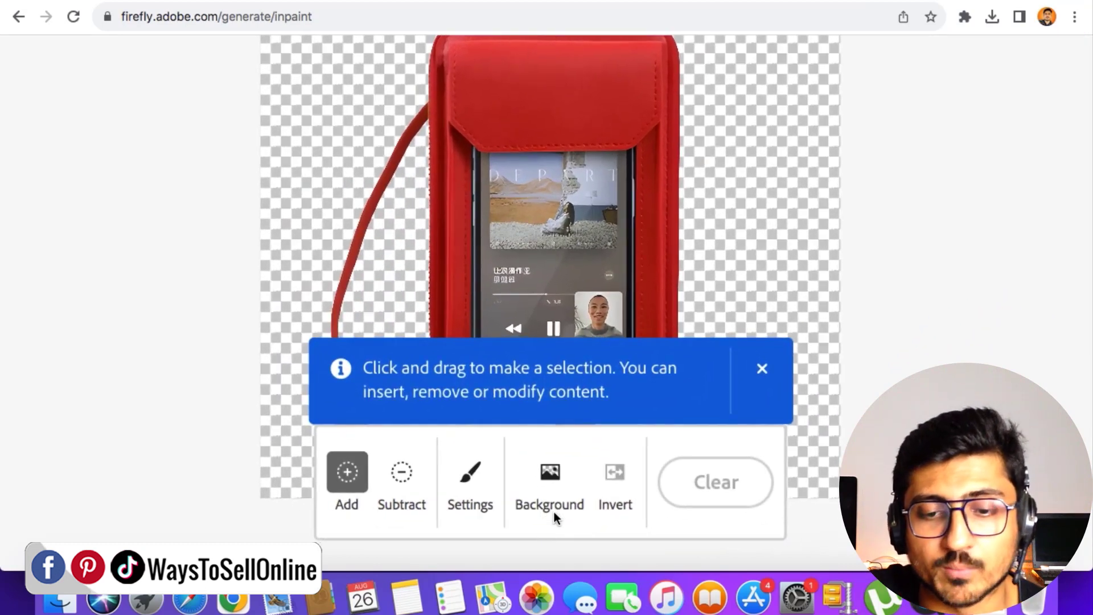
pyautogui.click(552, 481)
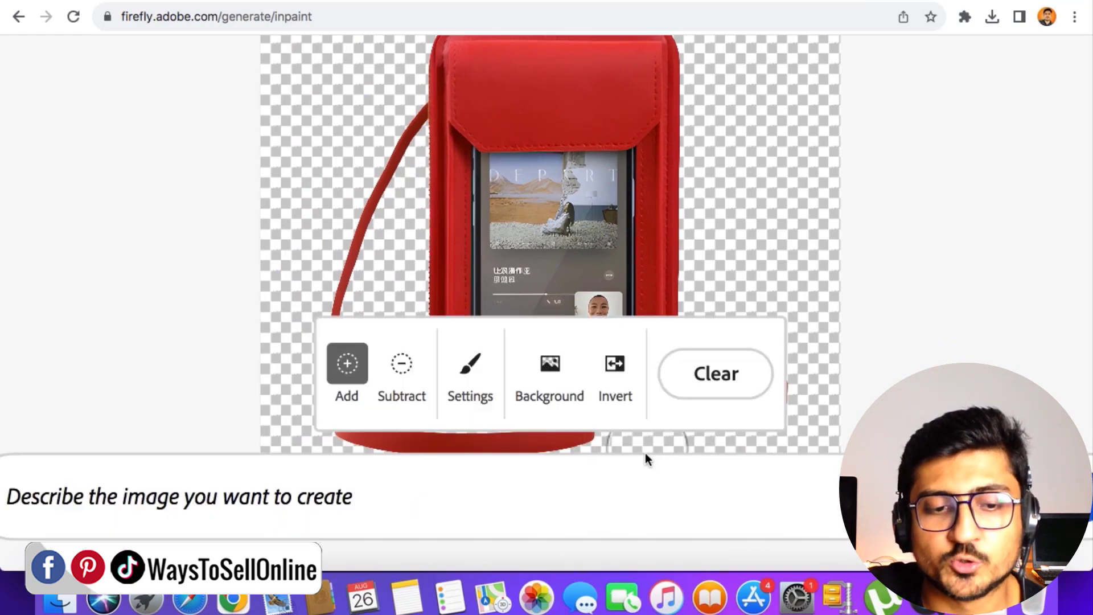
# - Generate a new background for the bag from the prompt "put this bag on a grass"
pyautogui.moveTo(328, 490)
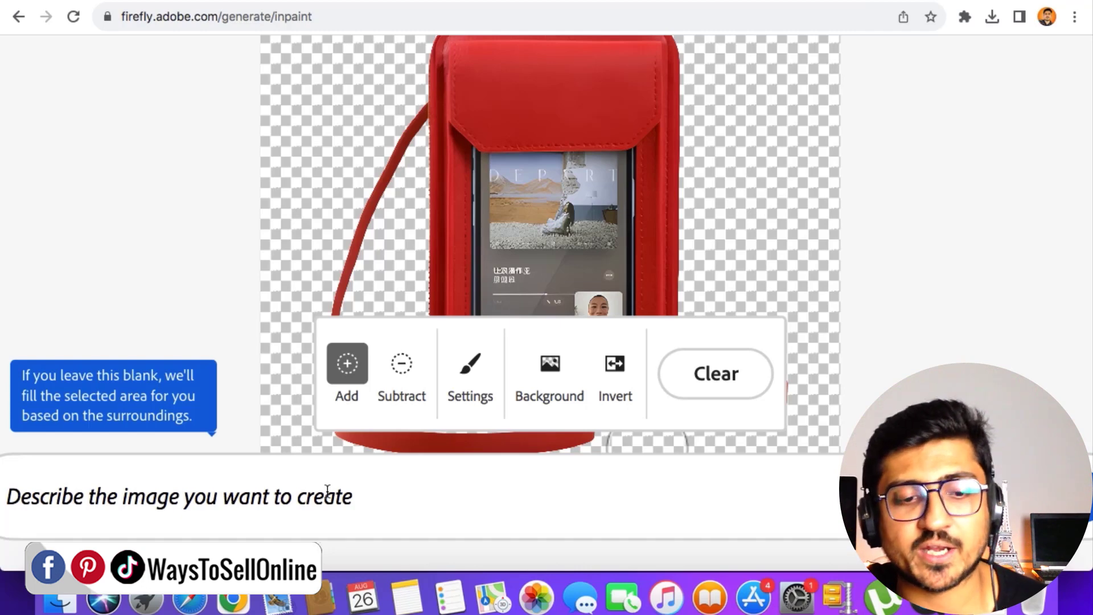
pyautogui.click(327, 490)
pyautogui.write('put this')
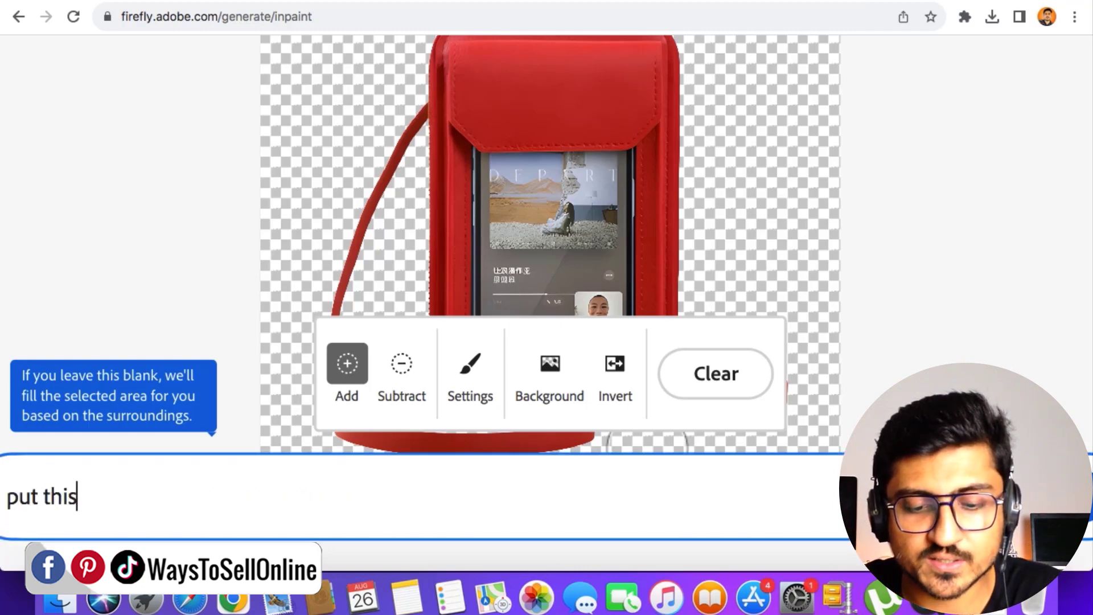
pyautogui.write(' bag o ')
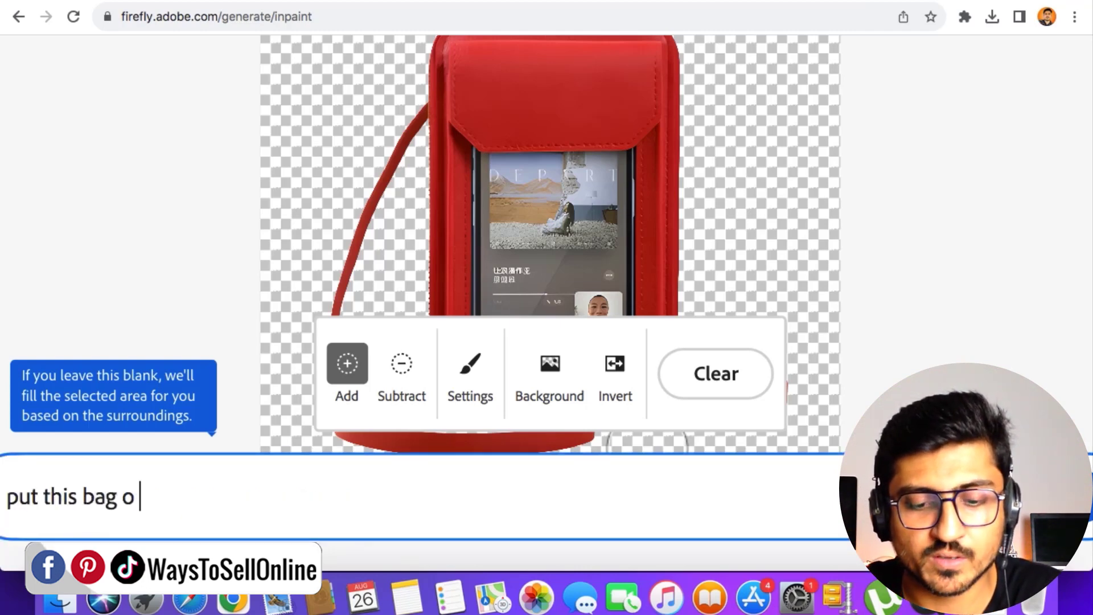
pyautogui.write('n a gre')
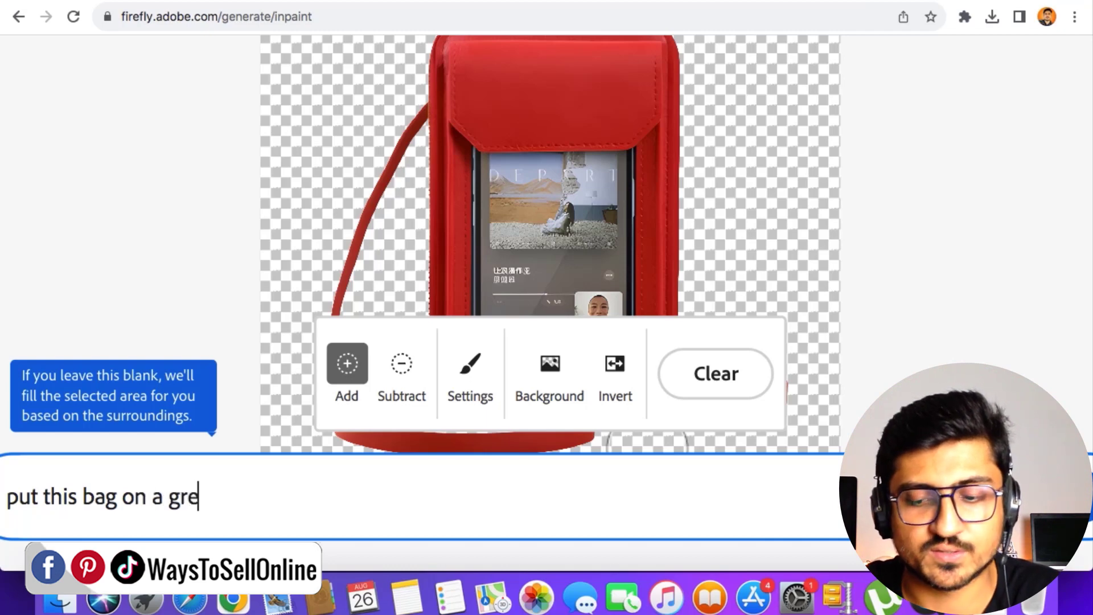
pyautogui.press('BackSpace')
pyautogui.write('ass')
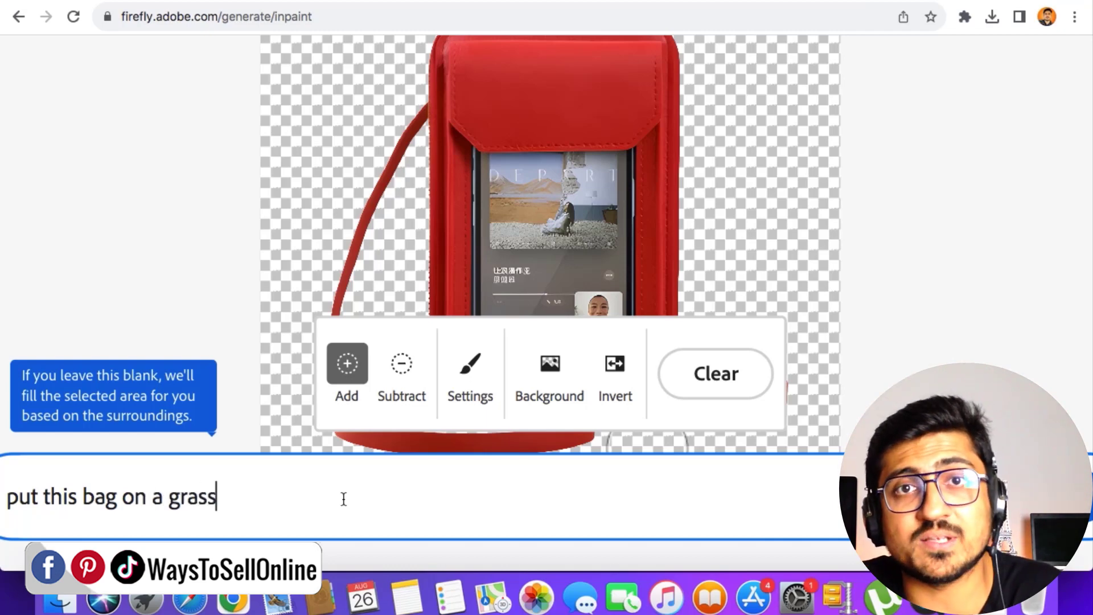
pyautogui.press('super+minus')
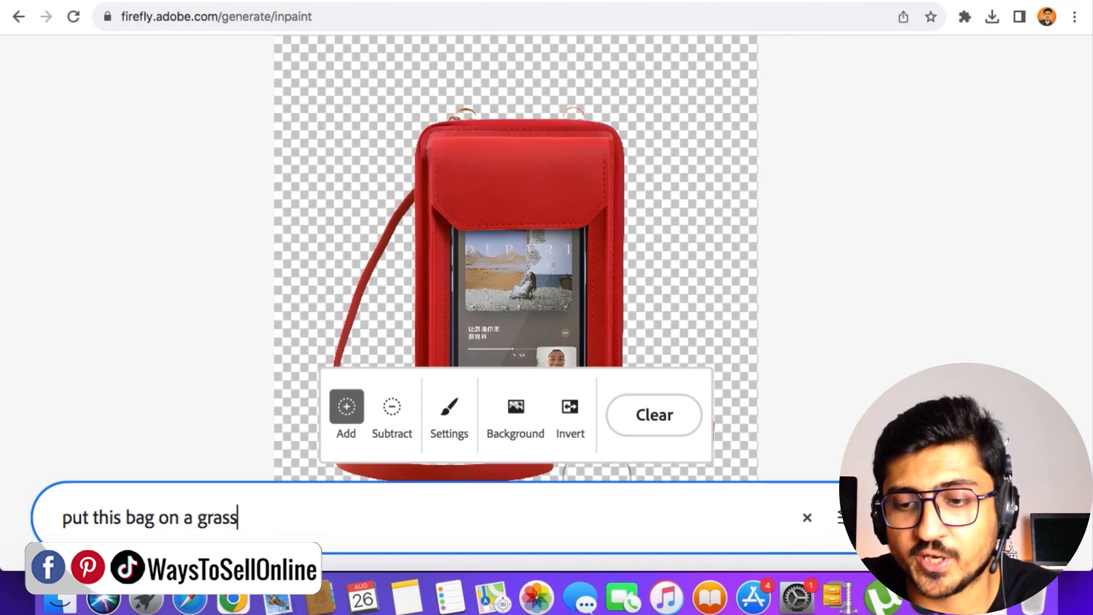
pyautogui.press('Return')
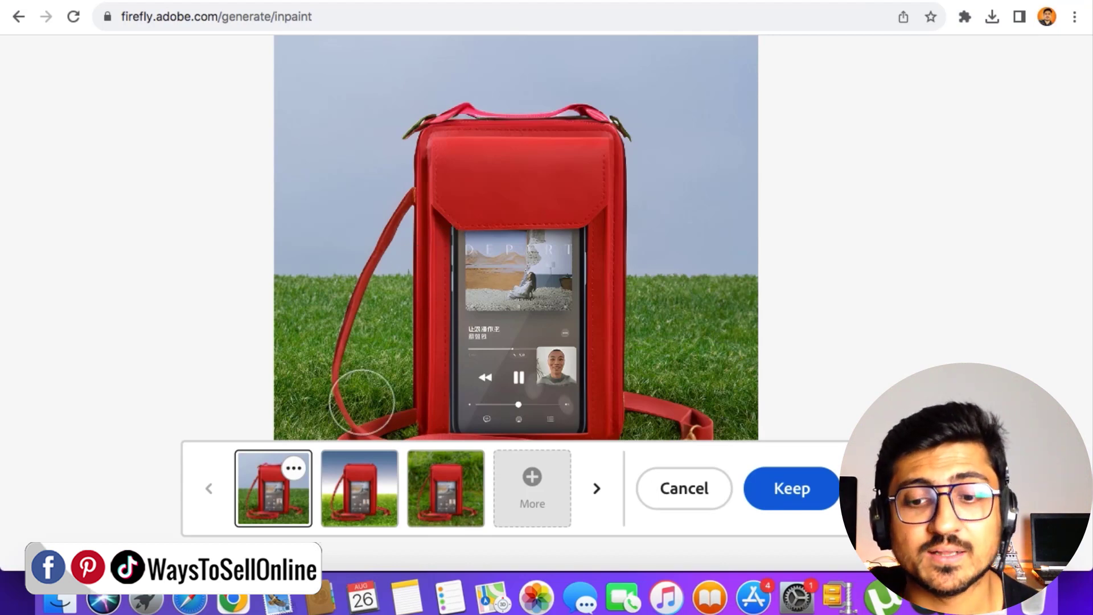
# - Compare the three generated grass backgrounds and discard them
pyautogui.click(358, 483)
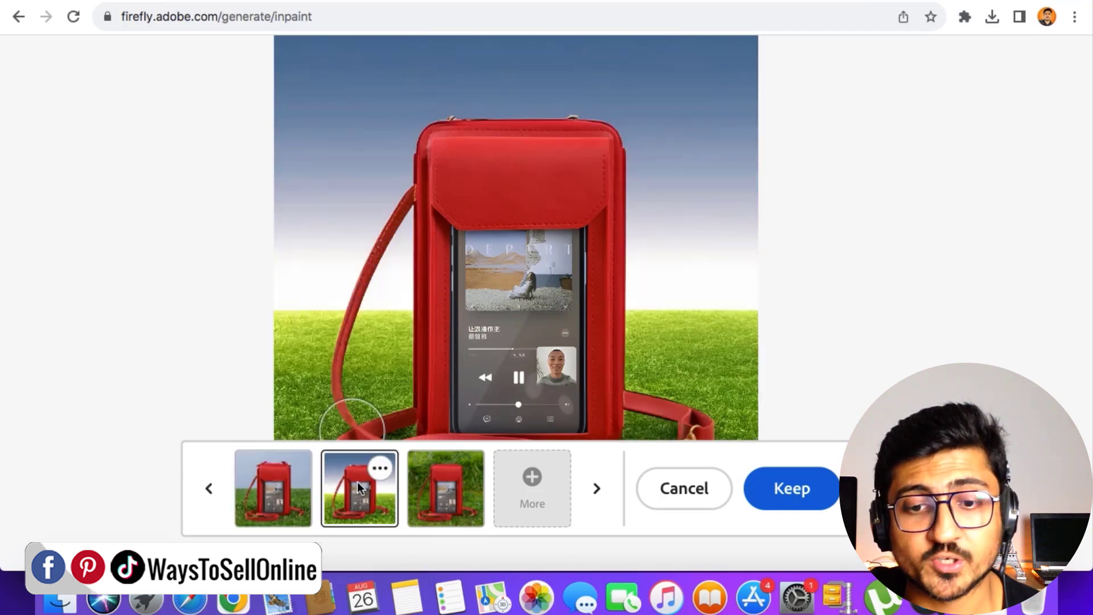
pyautogui.click(439, 502)
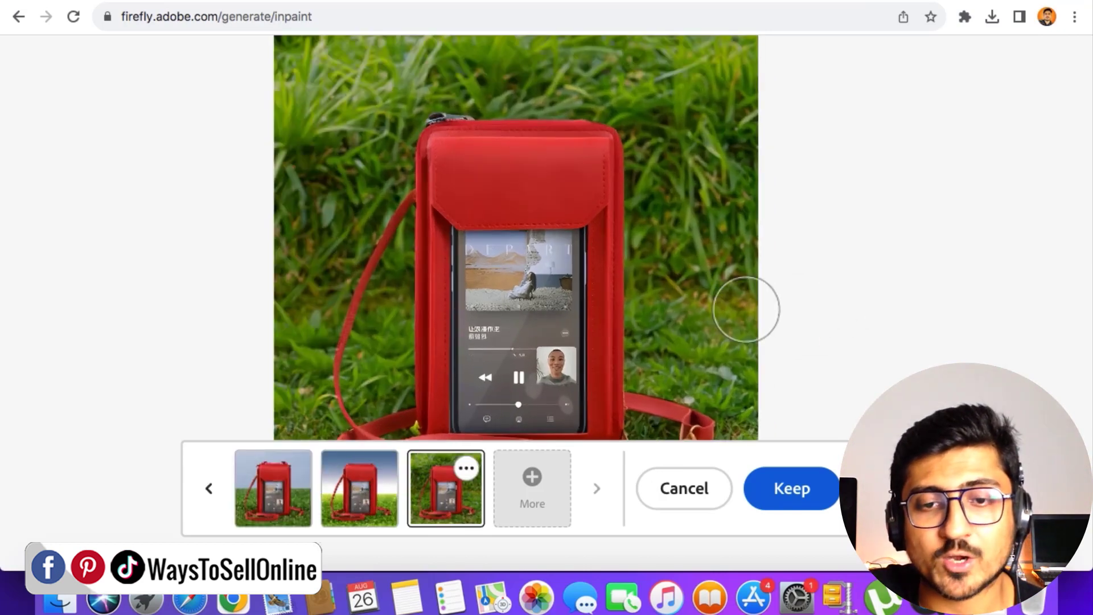
pyautogui.click(373, 496)
pyautogui.click(281, 500)
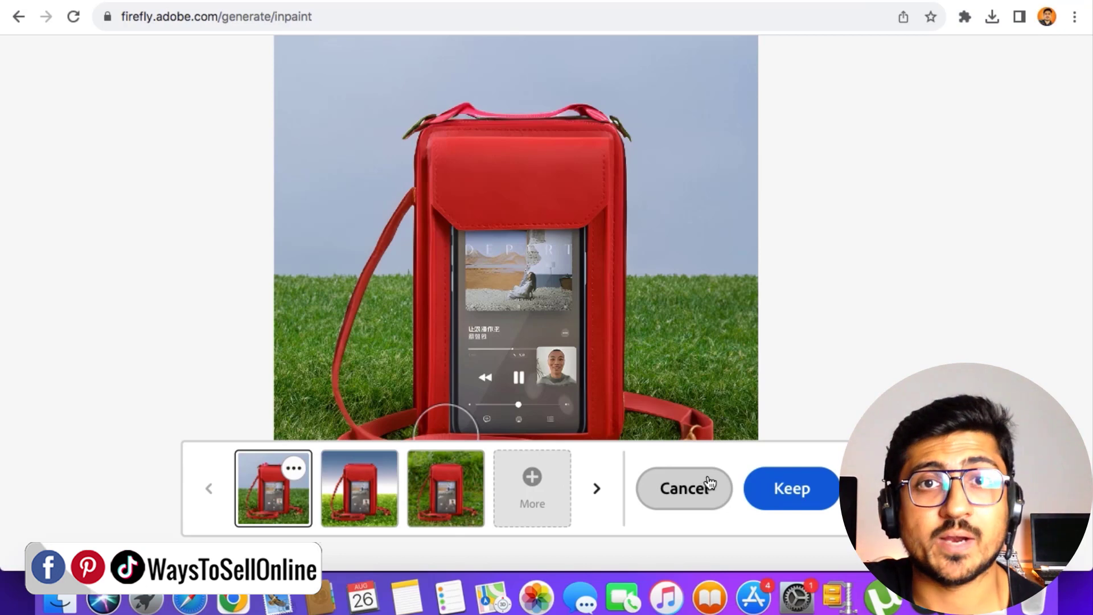
pyautogui.click(703, 497)
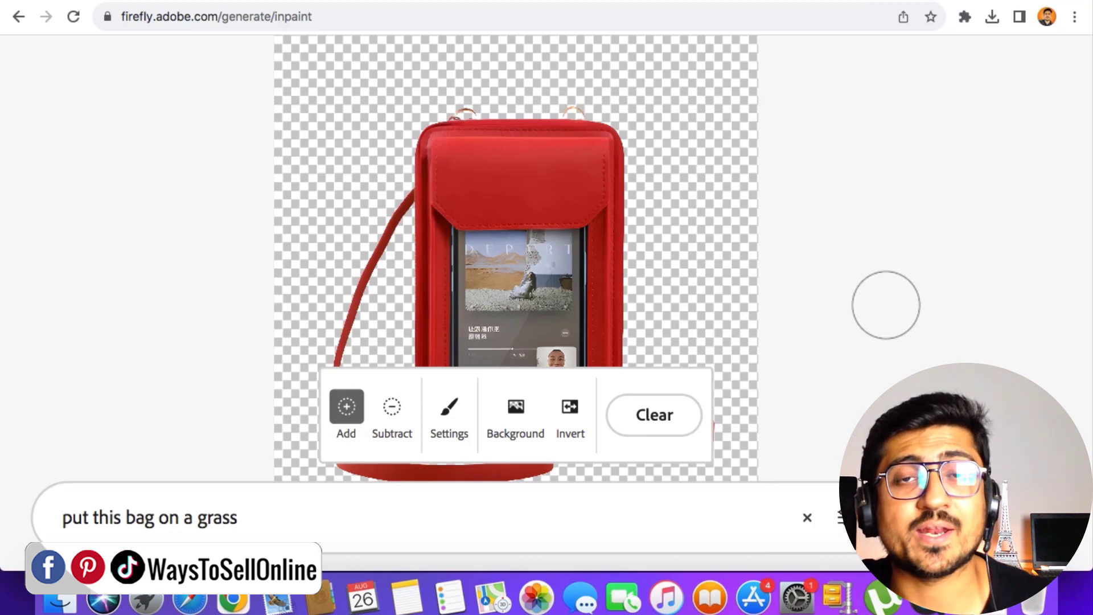
# - Replace the prompt with "put this bag on a table with a wooden wall behind" and generate the background
pyautogui.tripleClick(201, 526)
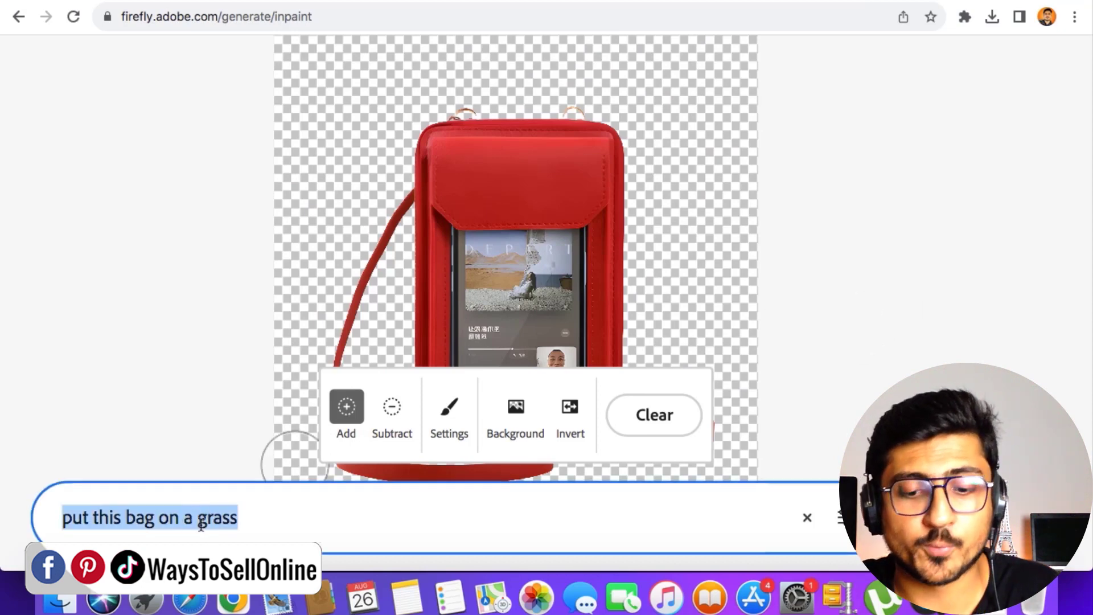
pyautogui.write('put this bag')
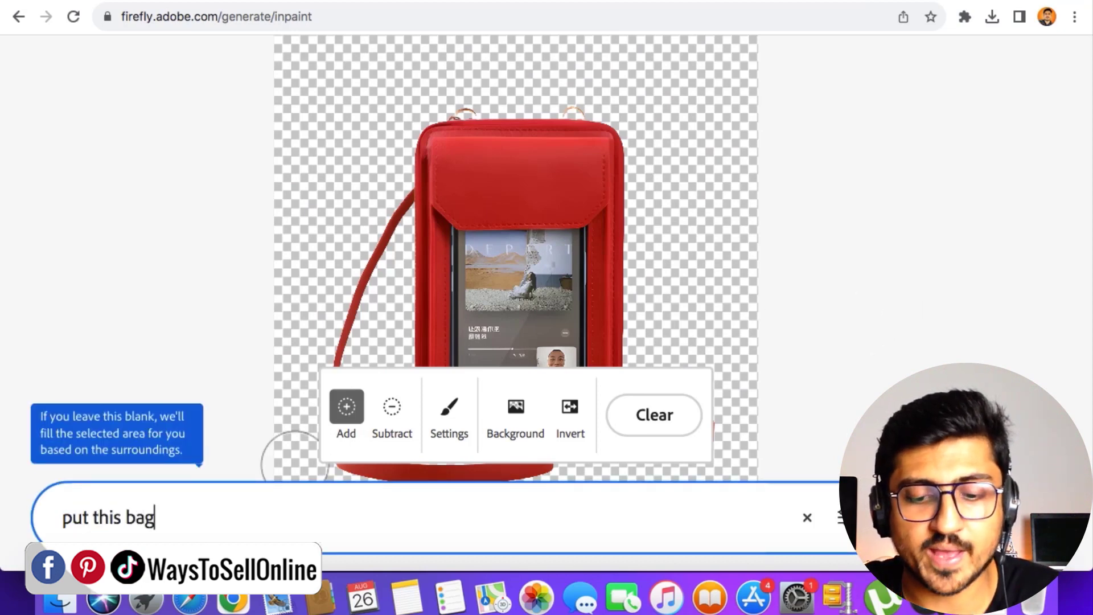
pyautogui.write(' on a table')
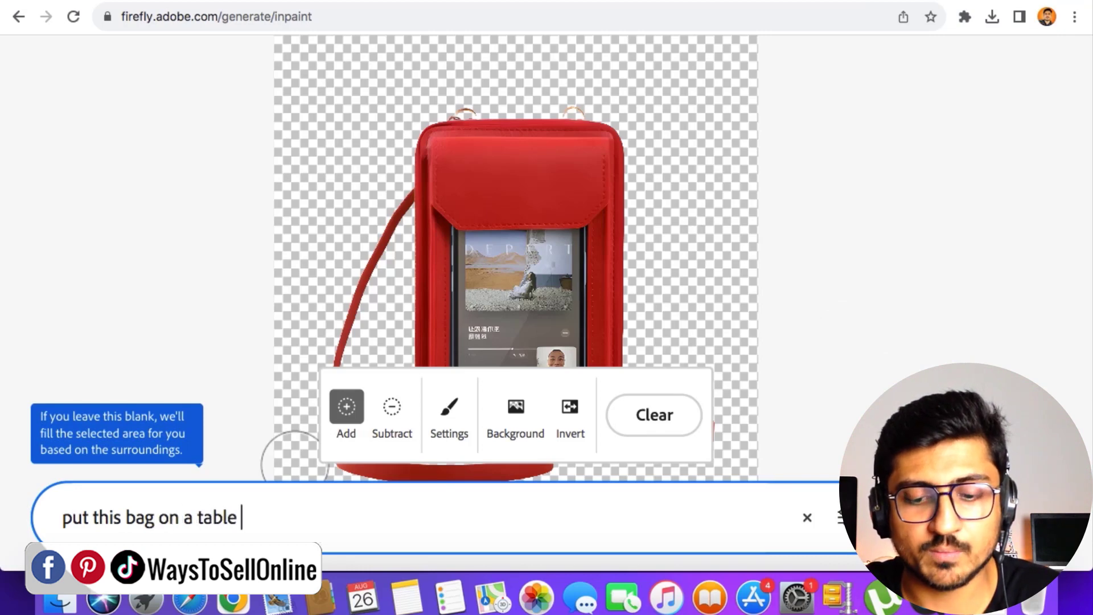
pyautogui.write(' with a w')
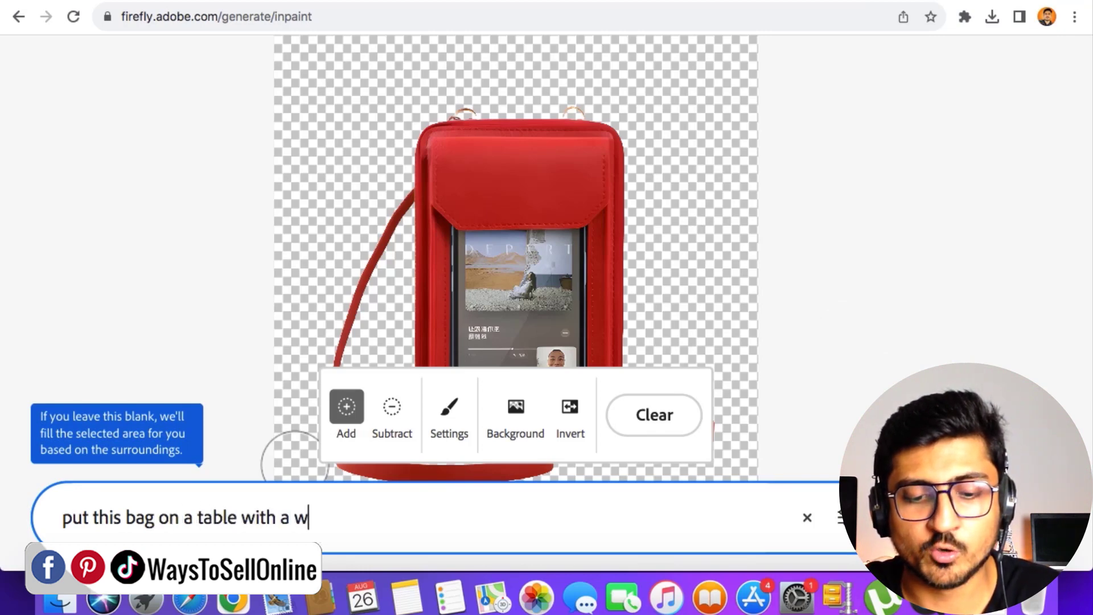
pyautogui.write('ooden wall behind')
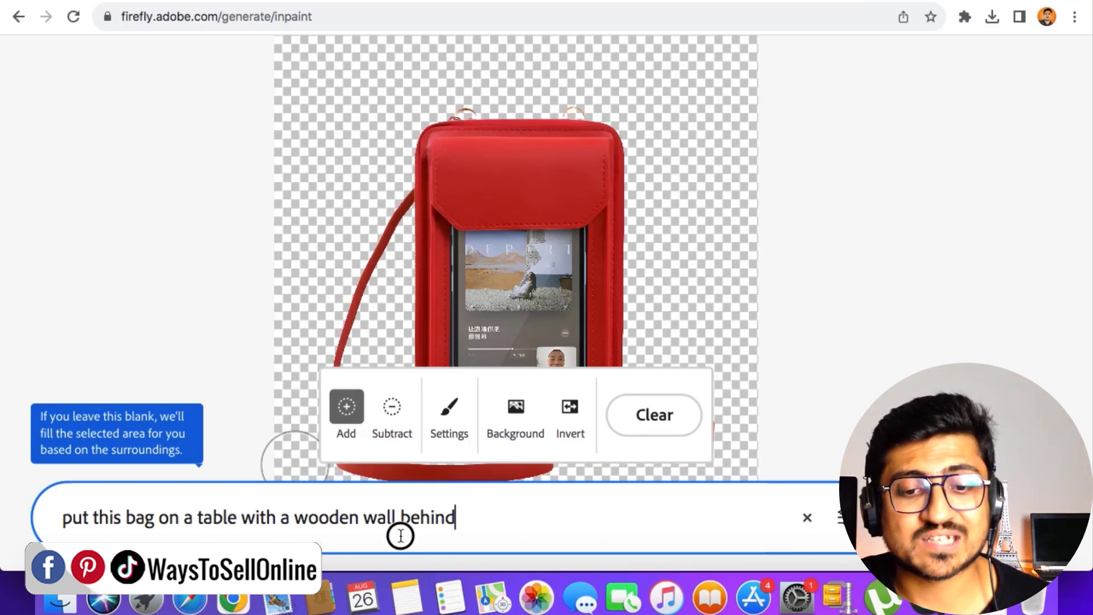
pyautogui.moveTo(458, 519); pyautogui.dragTo(66, 525)
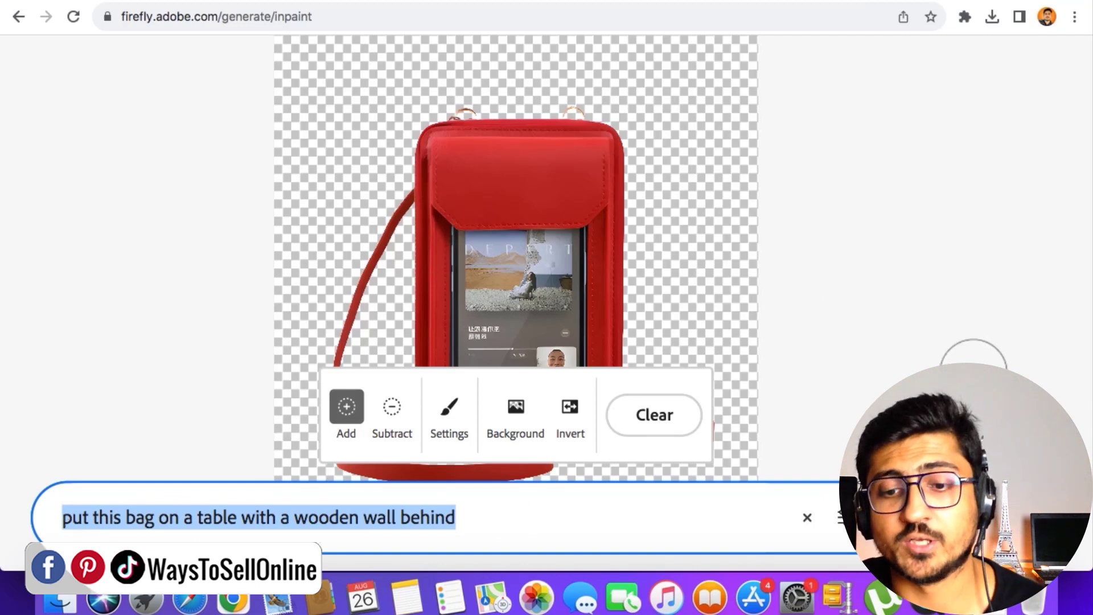
pyautogui.press('Return')
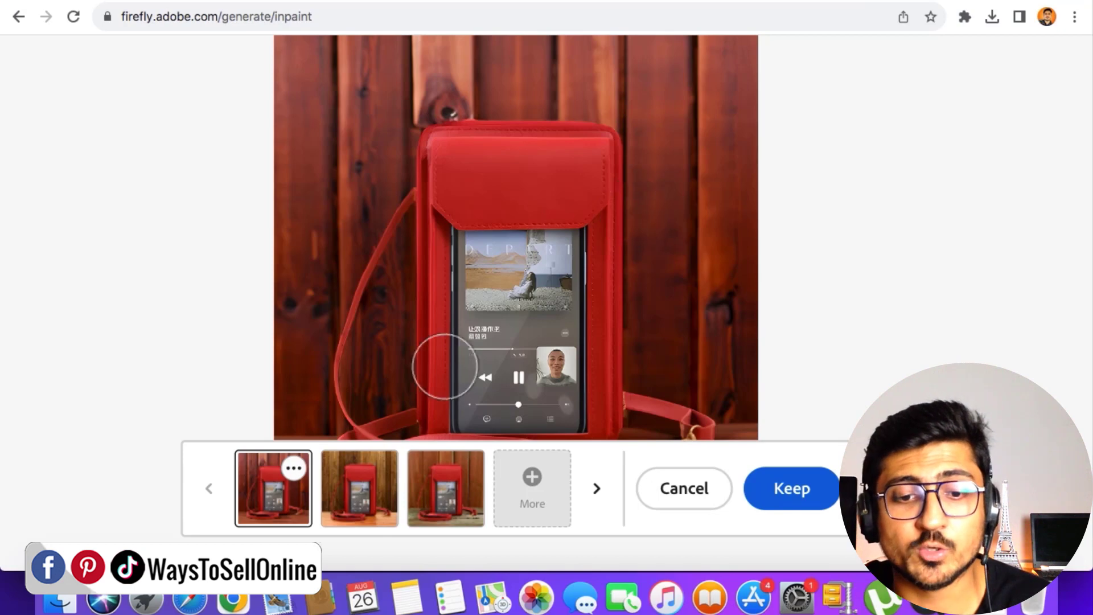
# - Compare the generated wooden-wall variations and keep the second one
pyautogui.click(333, 485)
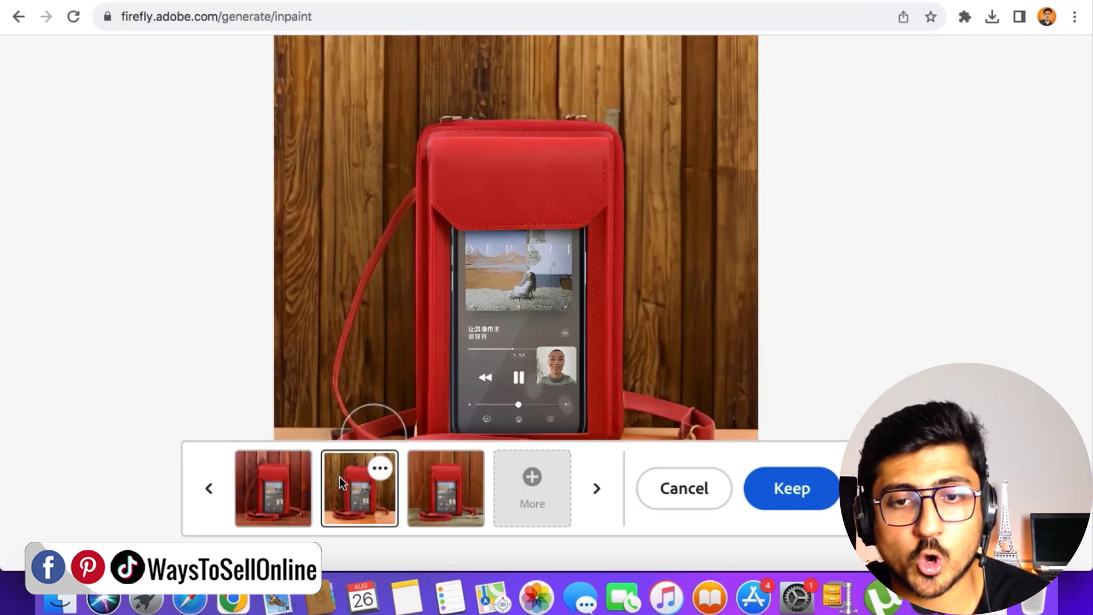
pyautogui.click(431, 492)
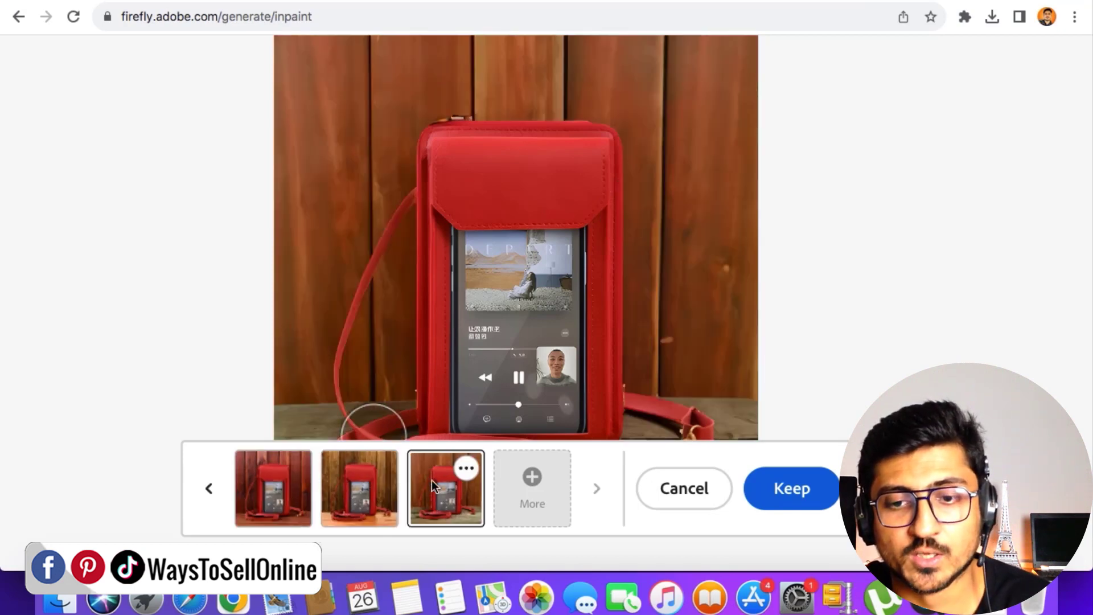
pyautogui.click(377, 499)
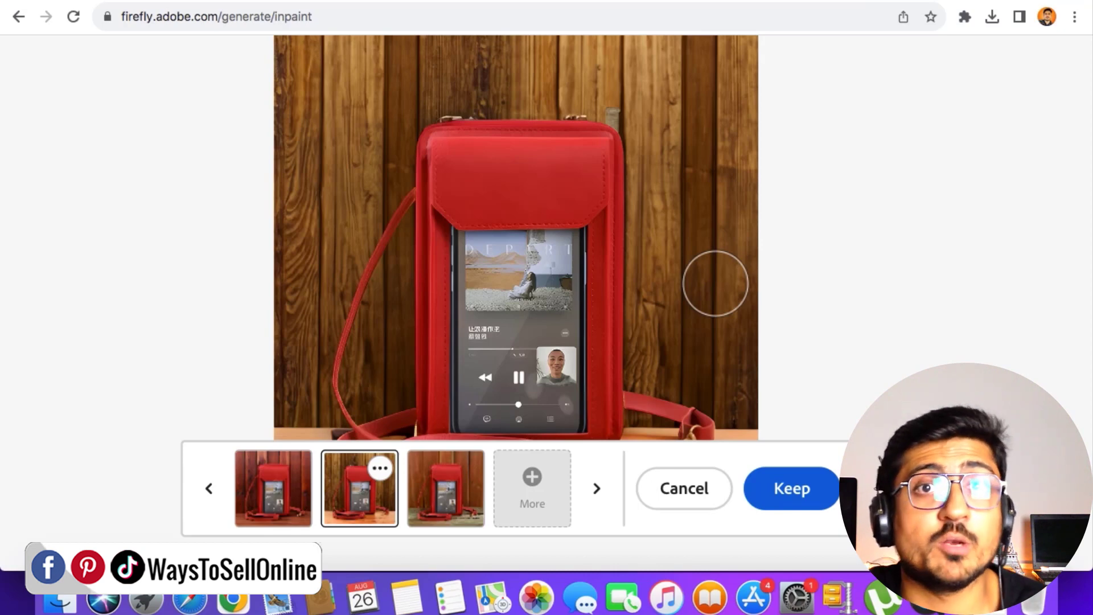
pyautogui.click(812, 485)
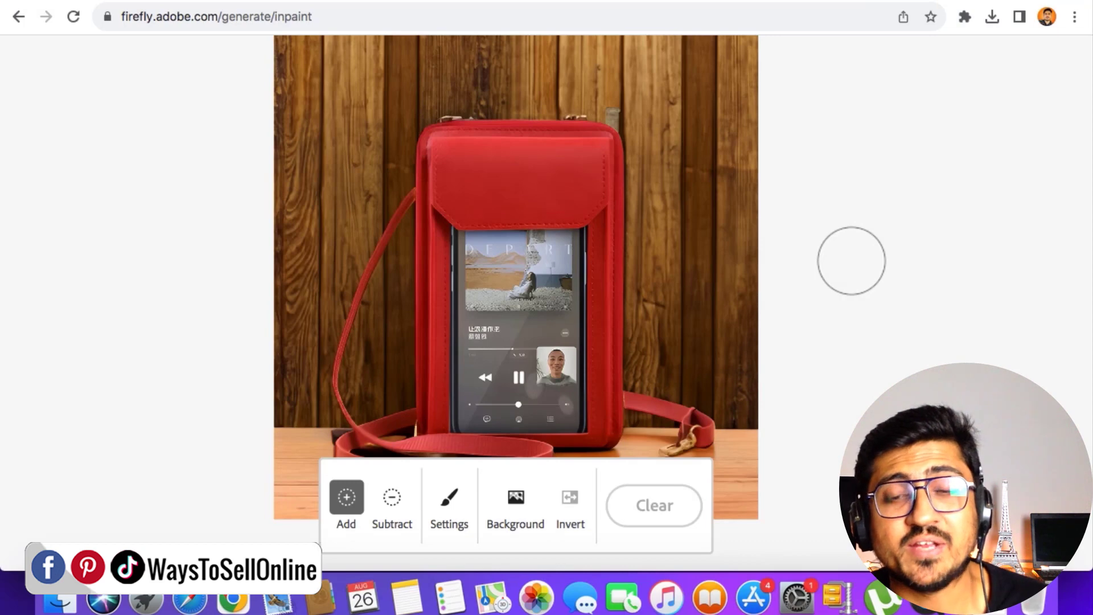